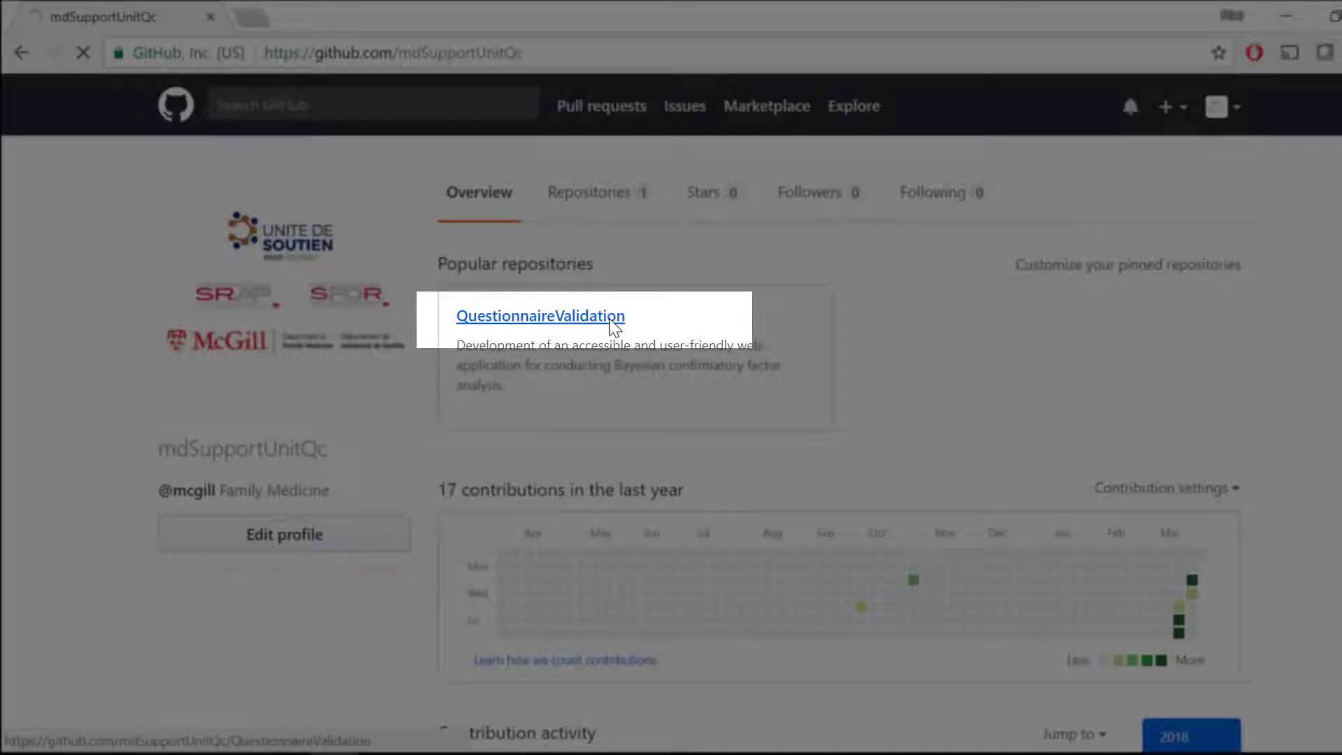
- Open the QuestionnaireValidation repository and download it as a ZIP file
click(610, 320)
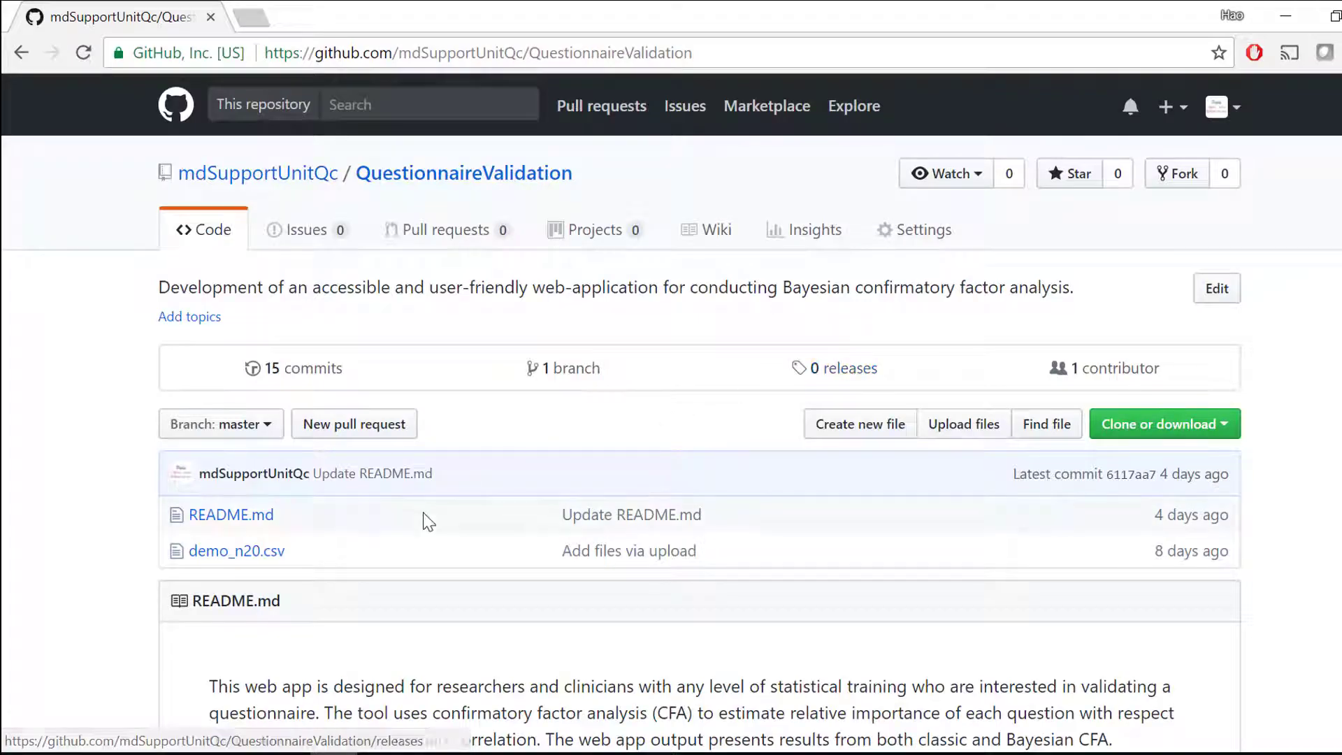
scroll(429, 522, down, 4)
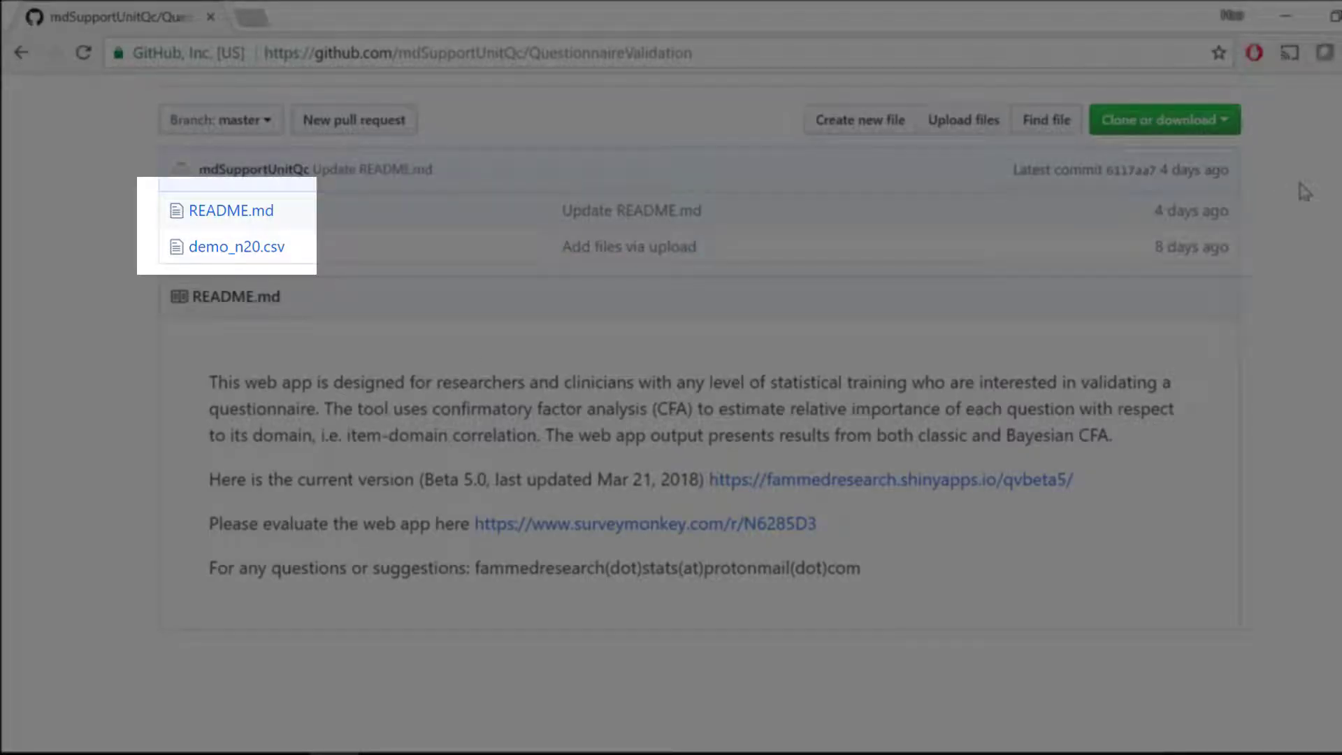
click(1233, 123)
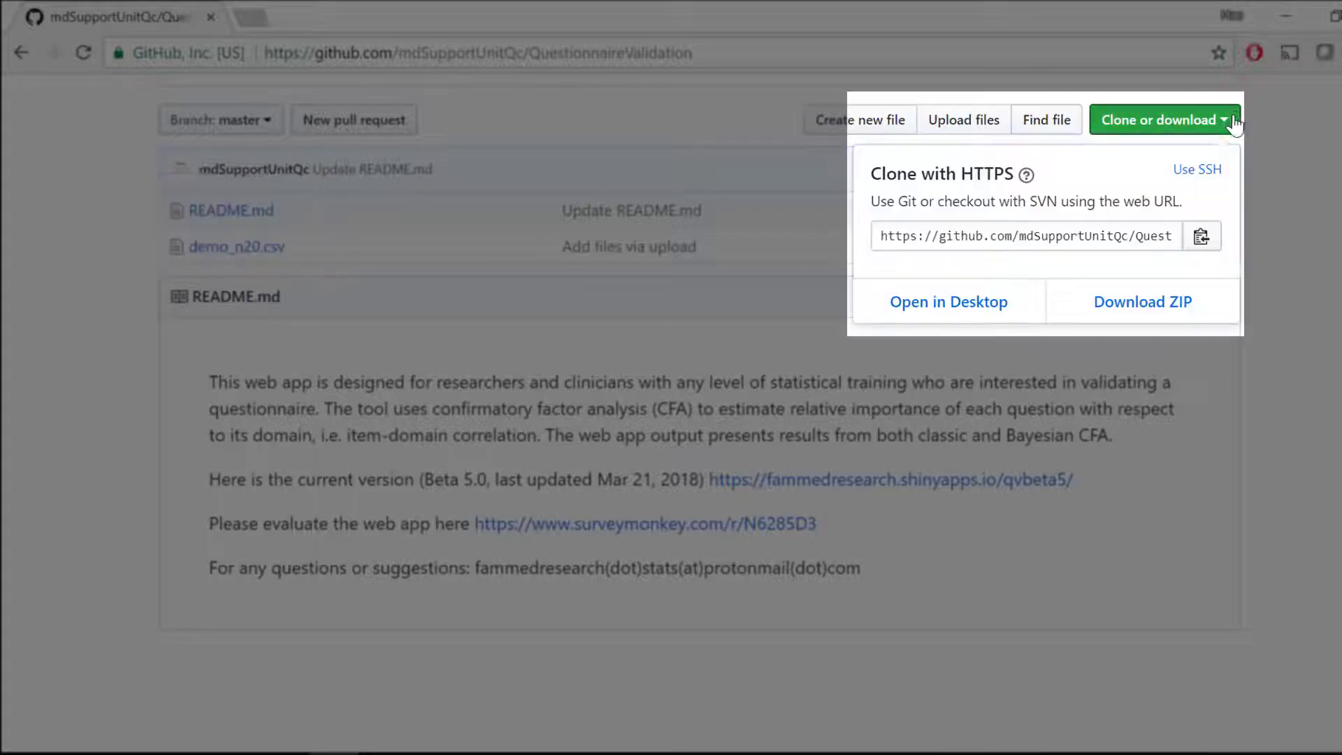
click(1170, 308)
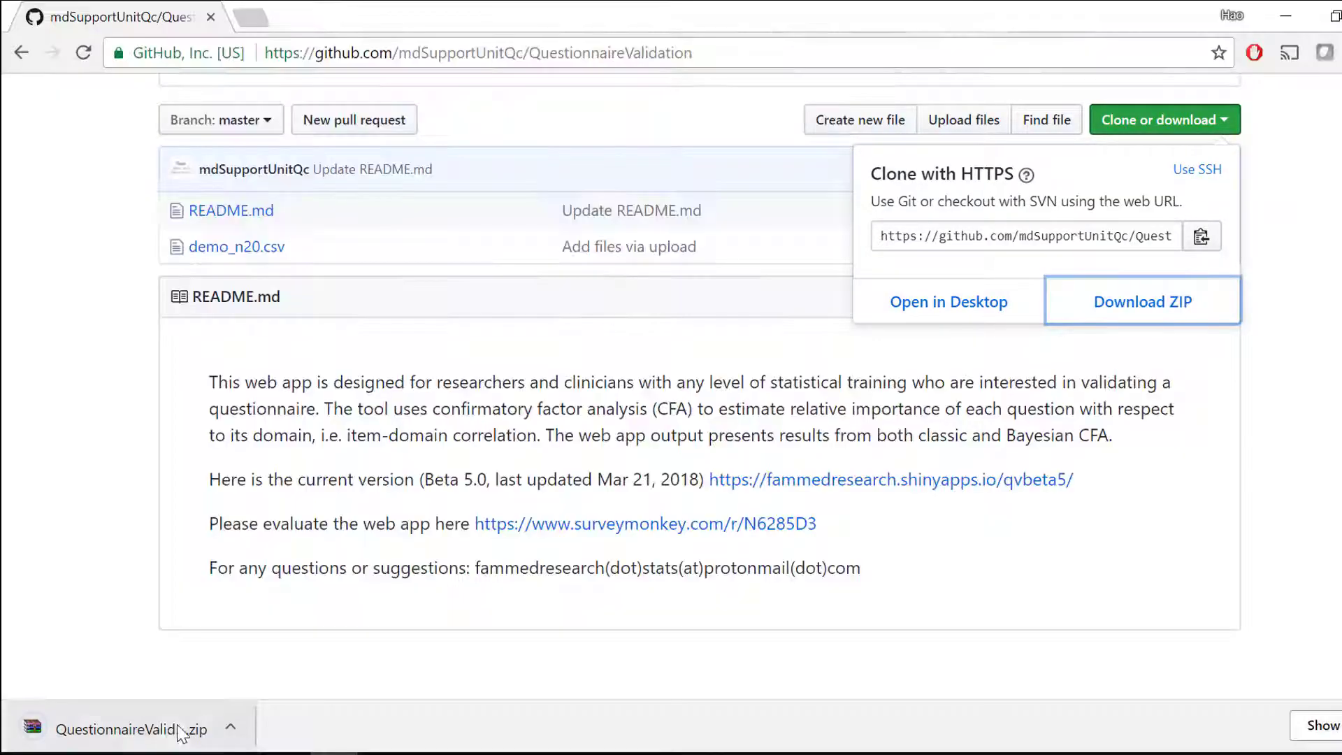
- Open the downloaded archive, extract demo_n20.csv from the QuestionnaireValidation-master folder to the desktop, and open the file
click(167, 732)
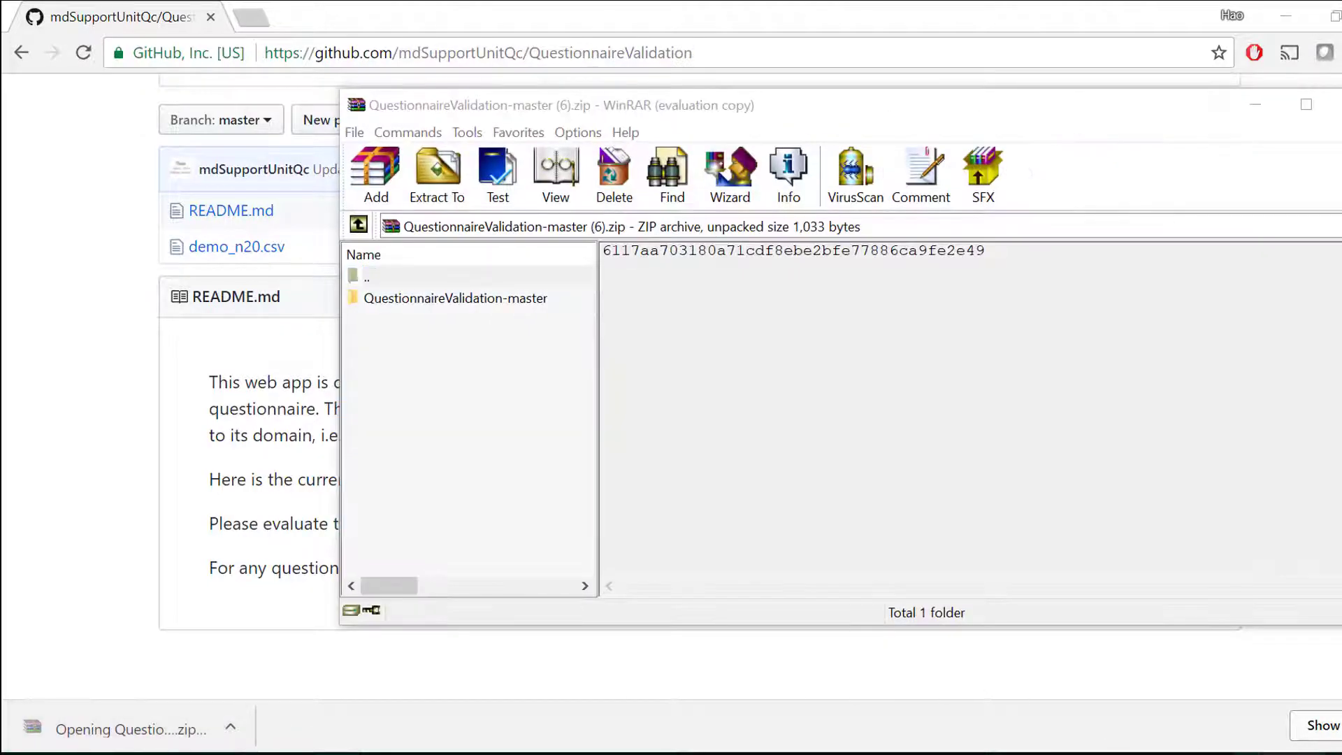
double_click(502, 303)
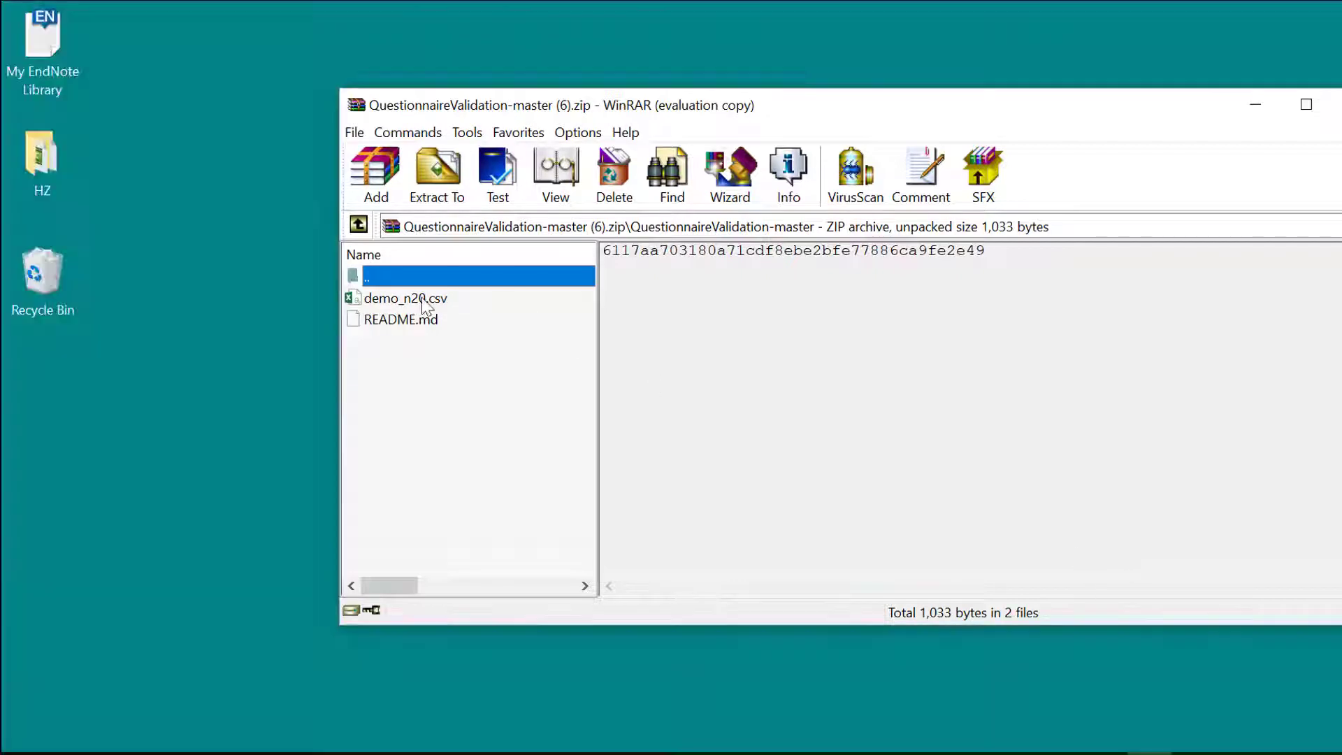
drag(406, 298, 161, 392)
double_click(190, 287)
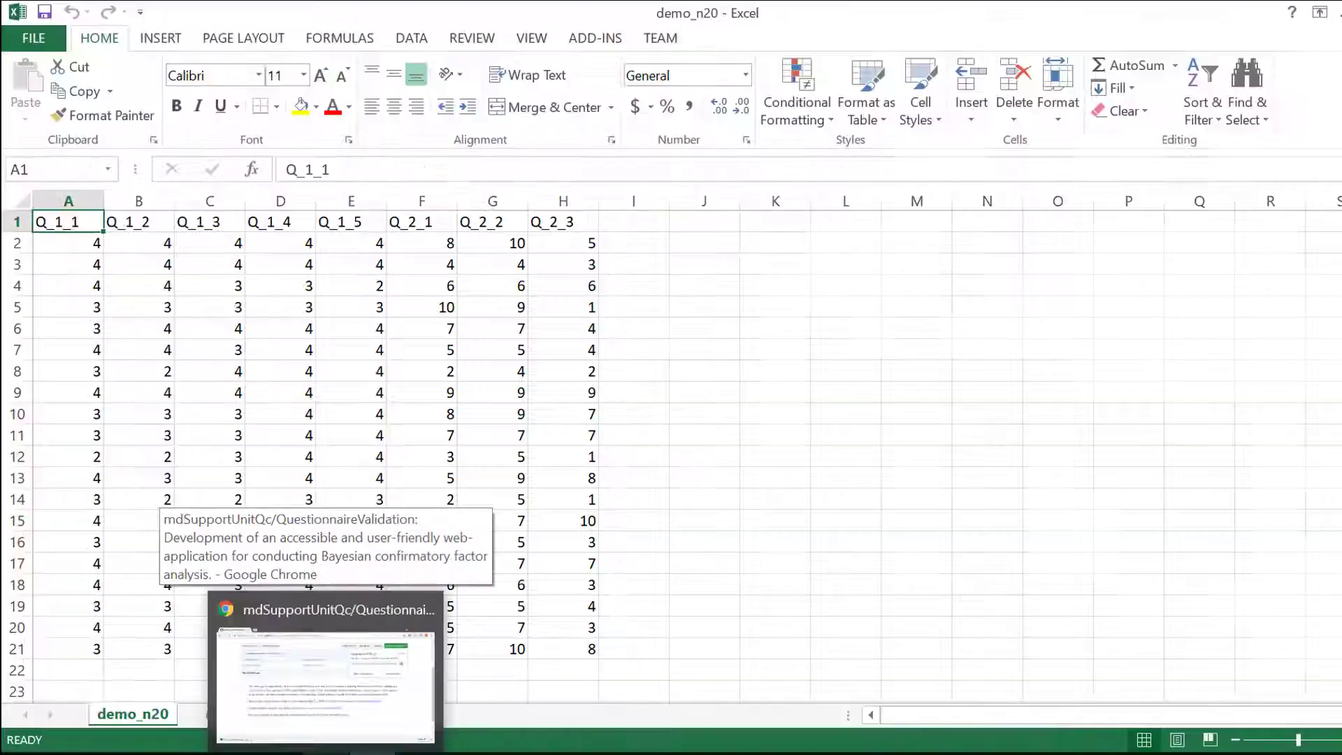
- Return to the GitHub repository page and open the README's qvbeta5 web app link in a new browser tab
click(325, 753)
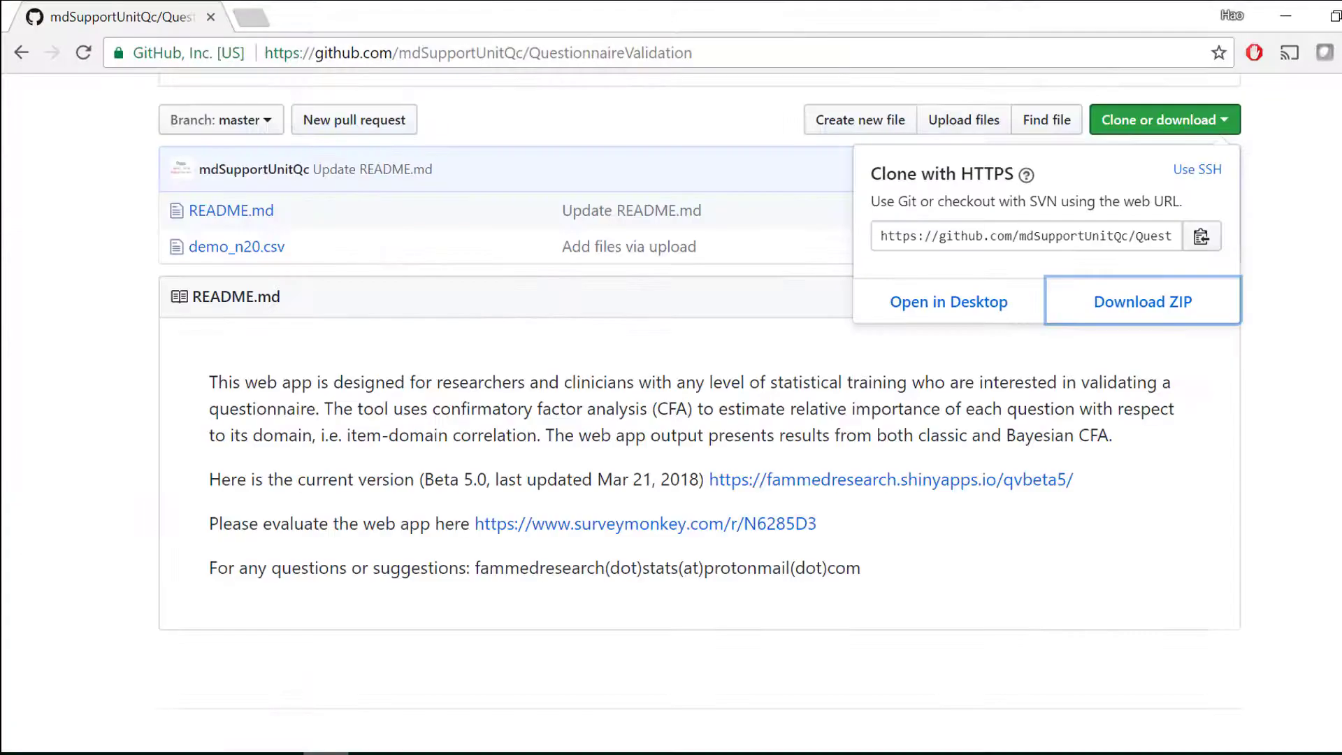
click(980, 580)
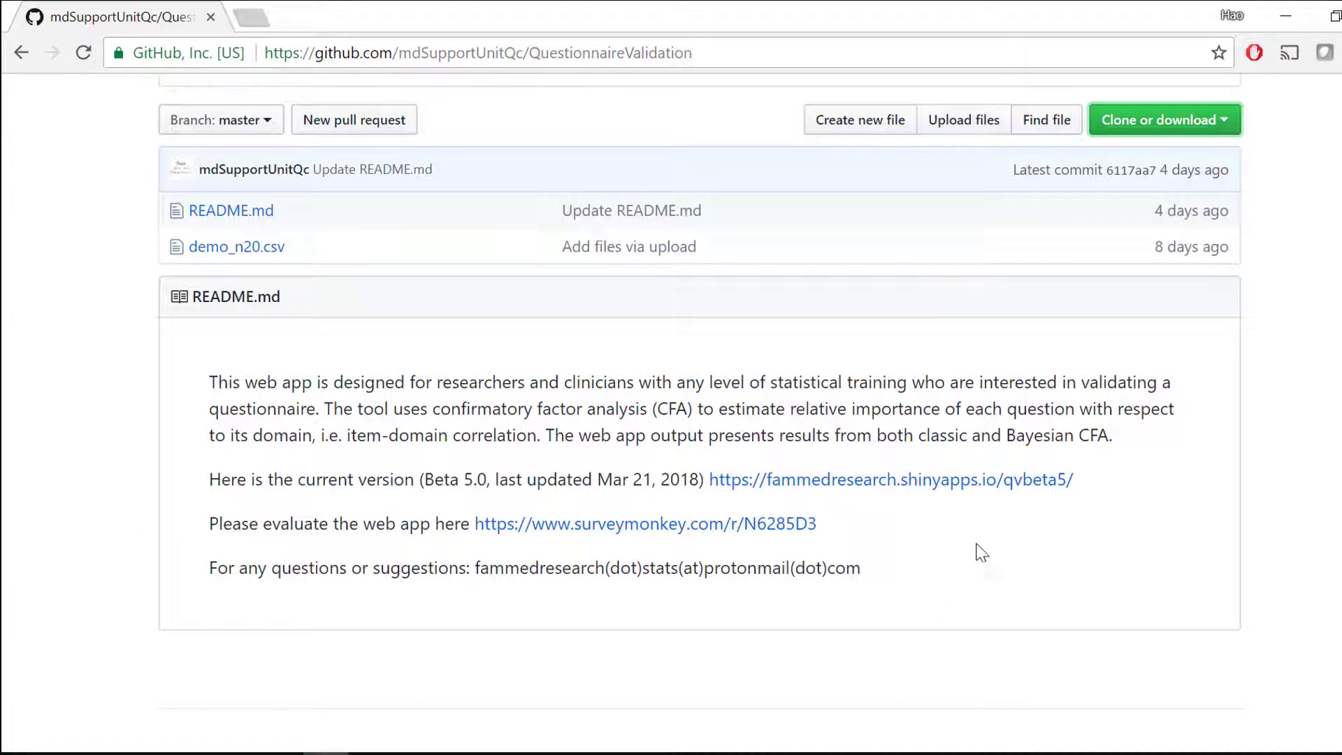
right_click(977, 493)
click(995, 500)
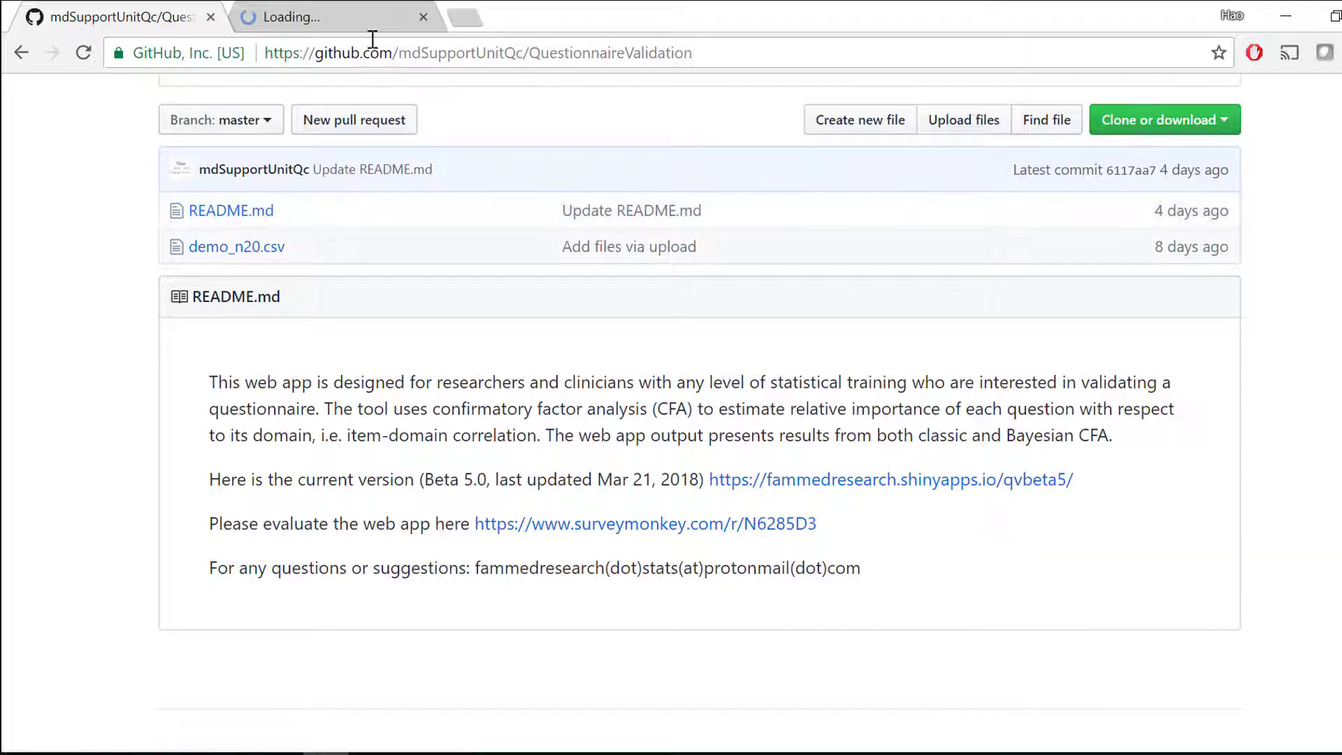
click(334, 9)
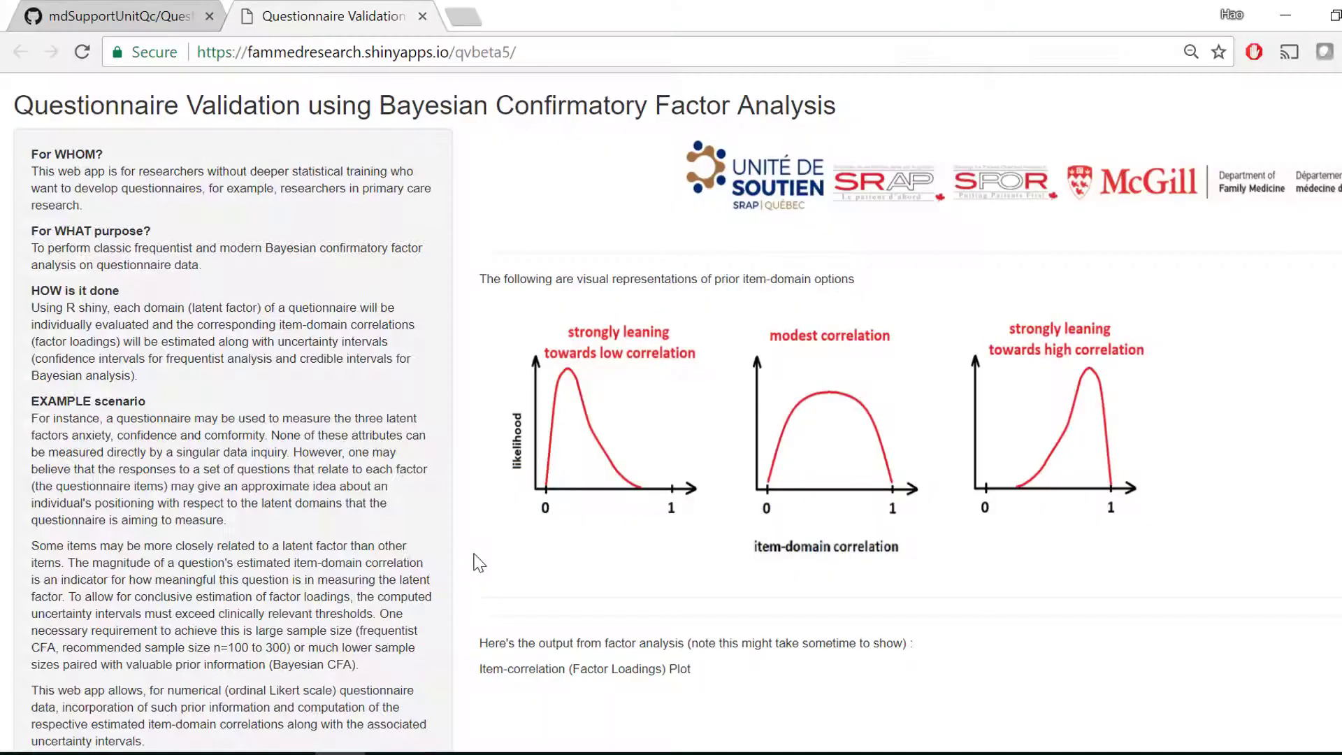
- Examine the web app's instructions, analysis steps, credits and the graphs of the prior item-domain correlation options
scroll(477, 561, down, 4)
scroll(477, 561, down, 5)
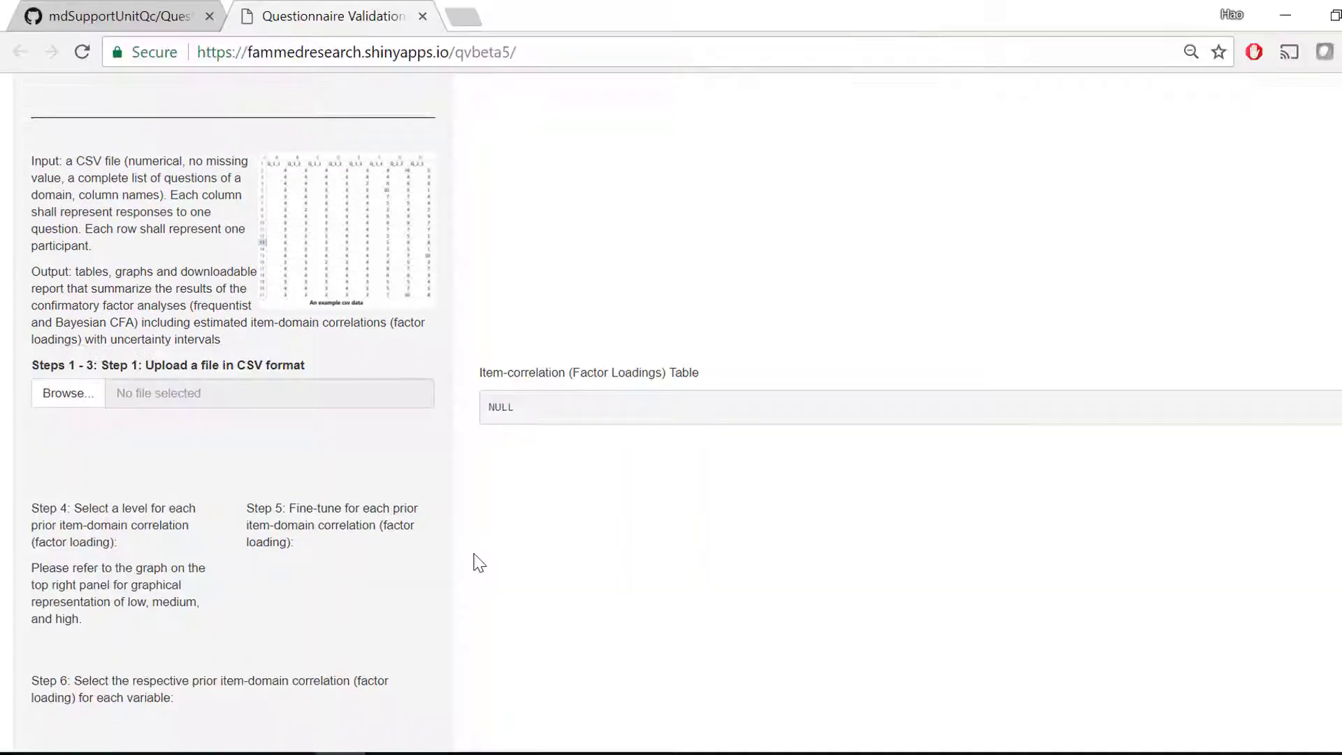
scroll(477, 563, down, 5)
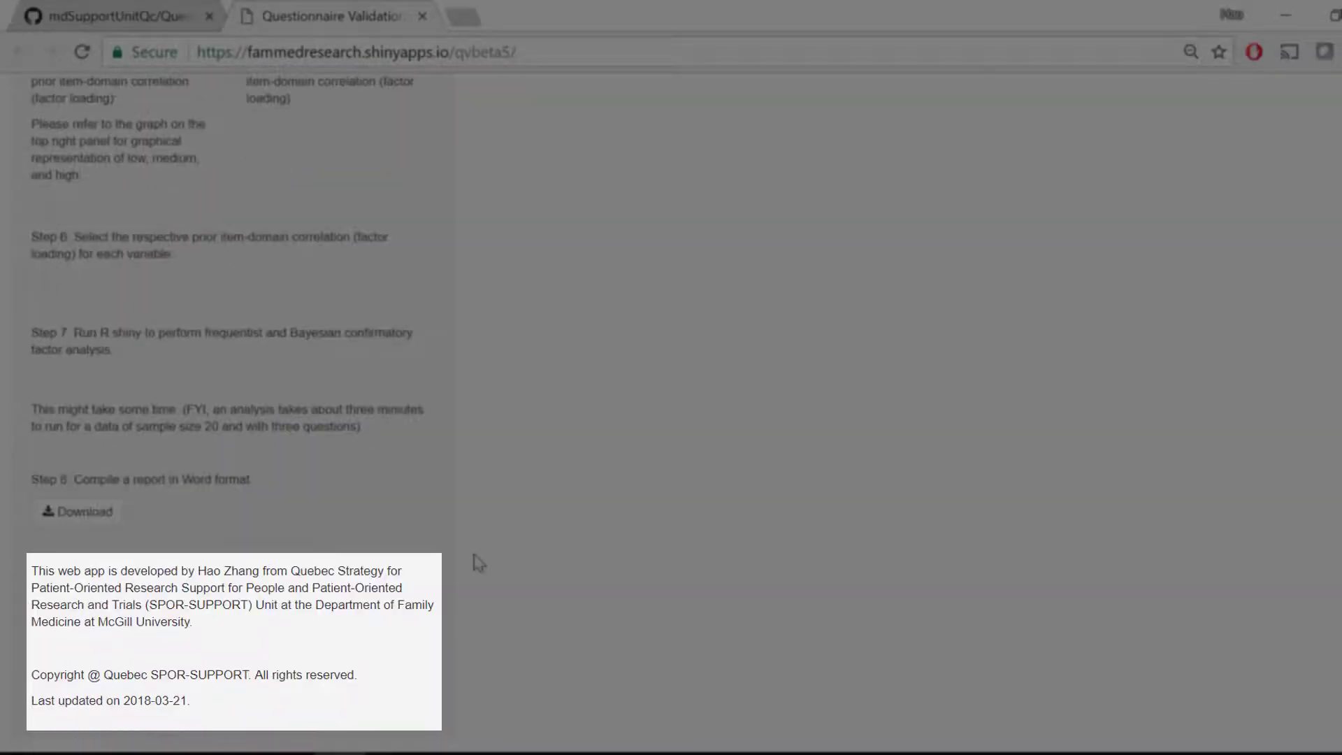
scroll(919, 320, up, 8)
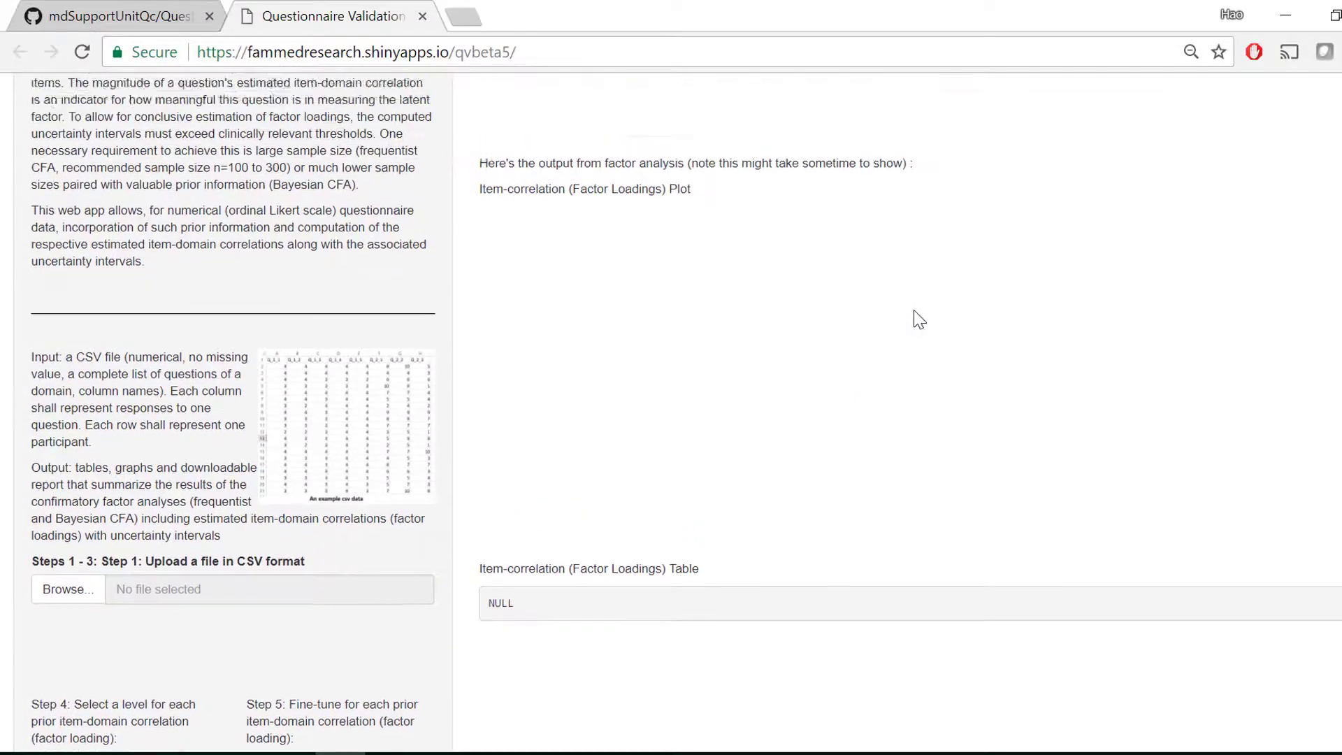
scroll(919, 319, up, 5)
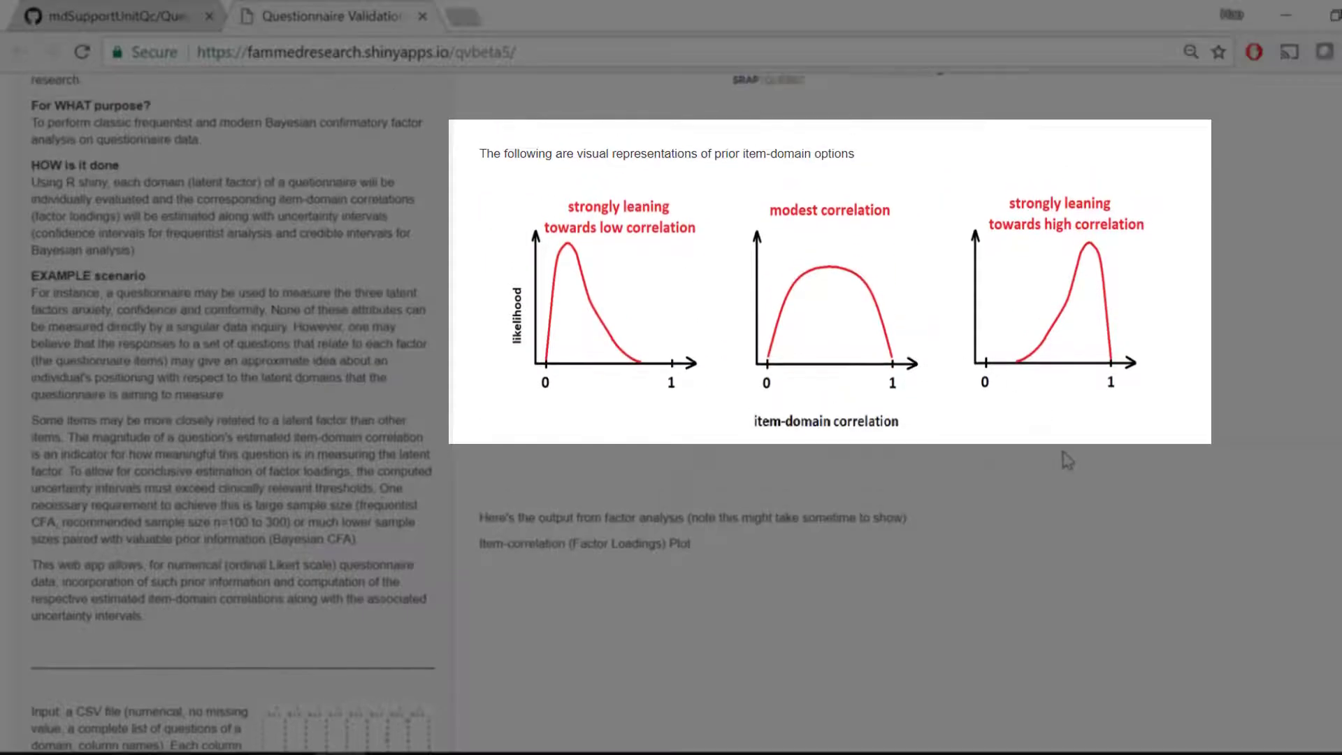
- Upload demo_n20.csv from the desktop as the CSV file for Step 1
scroll(1067, 460, down, 5)
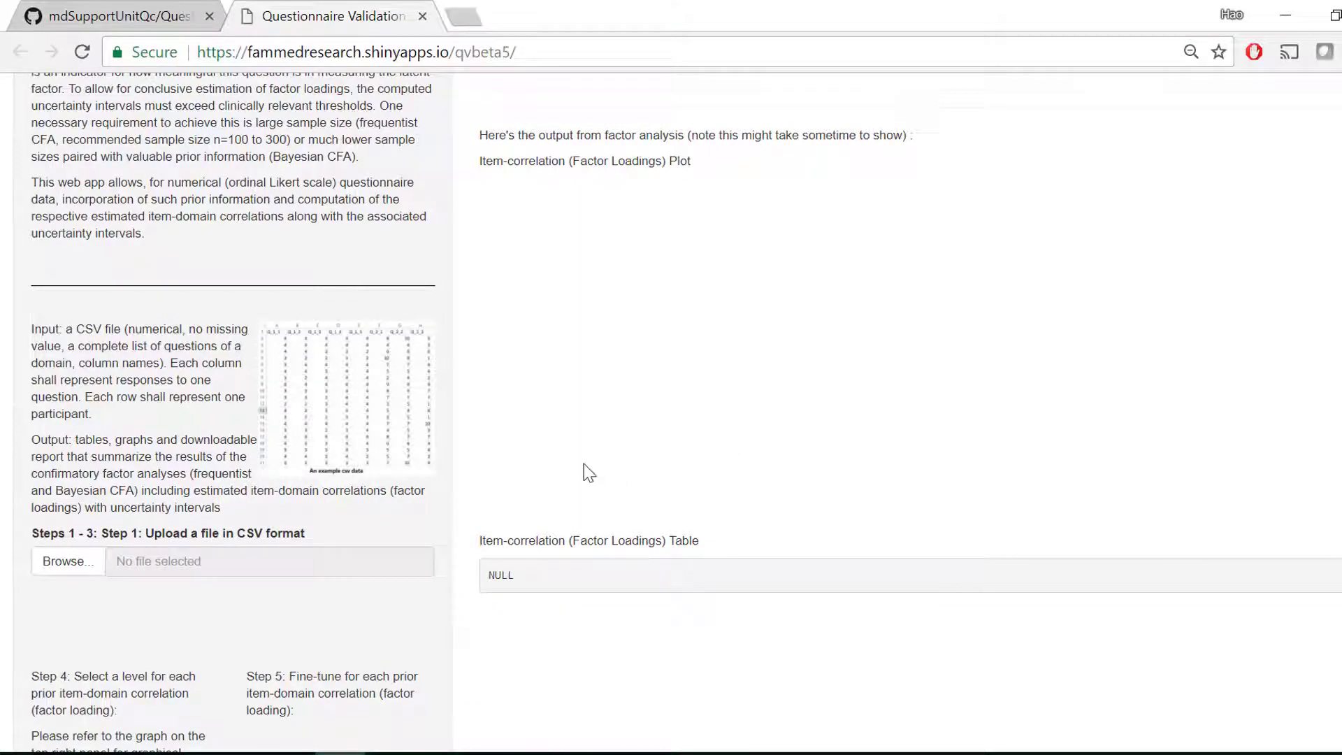
scroll(584, 463, down, 6)
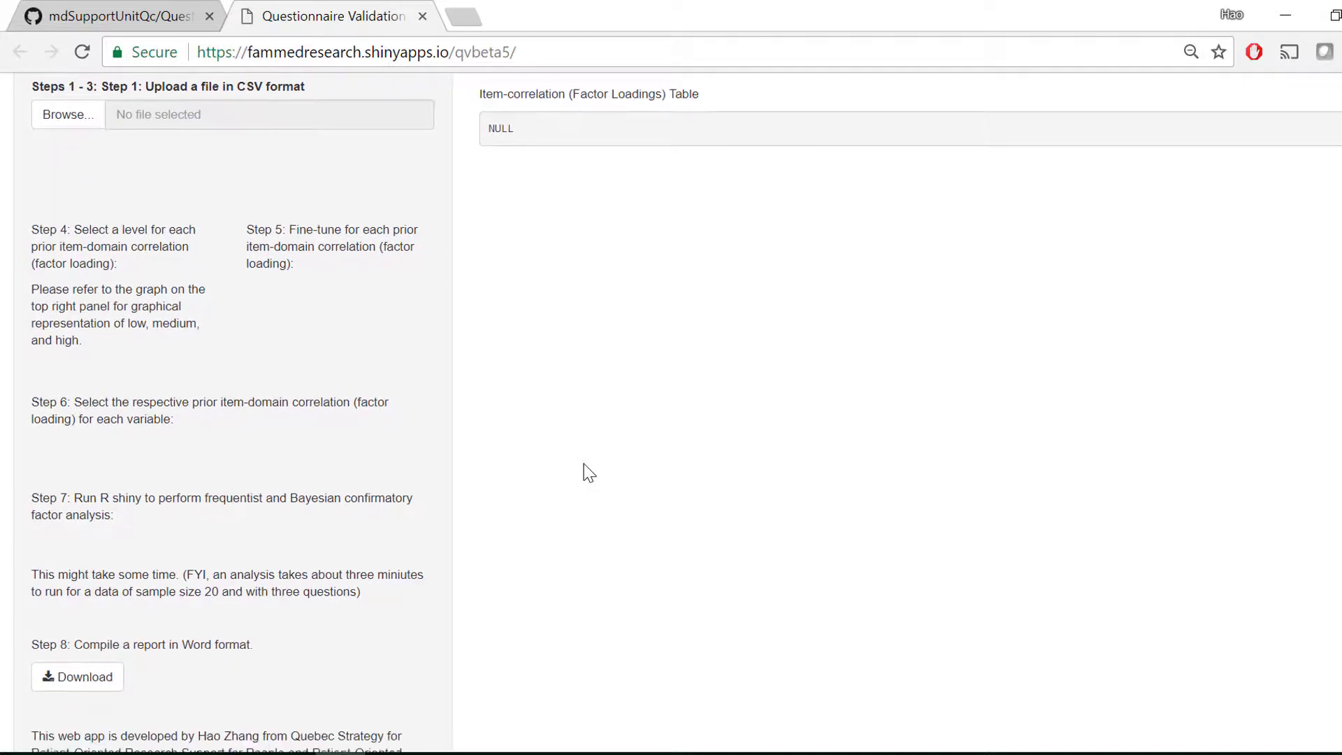
click(71, 120)
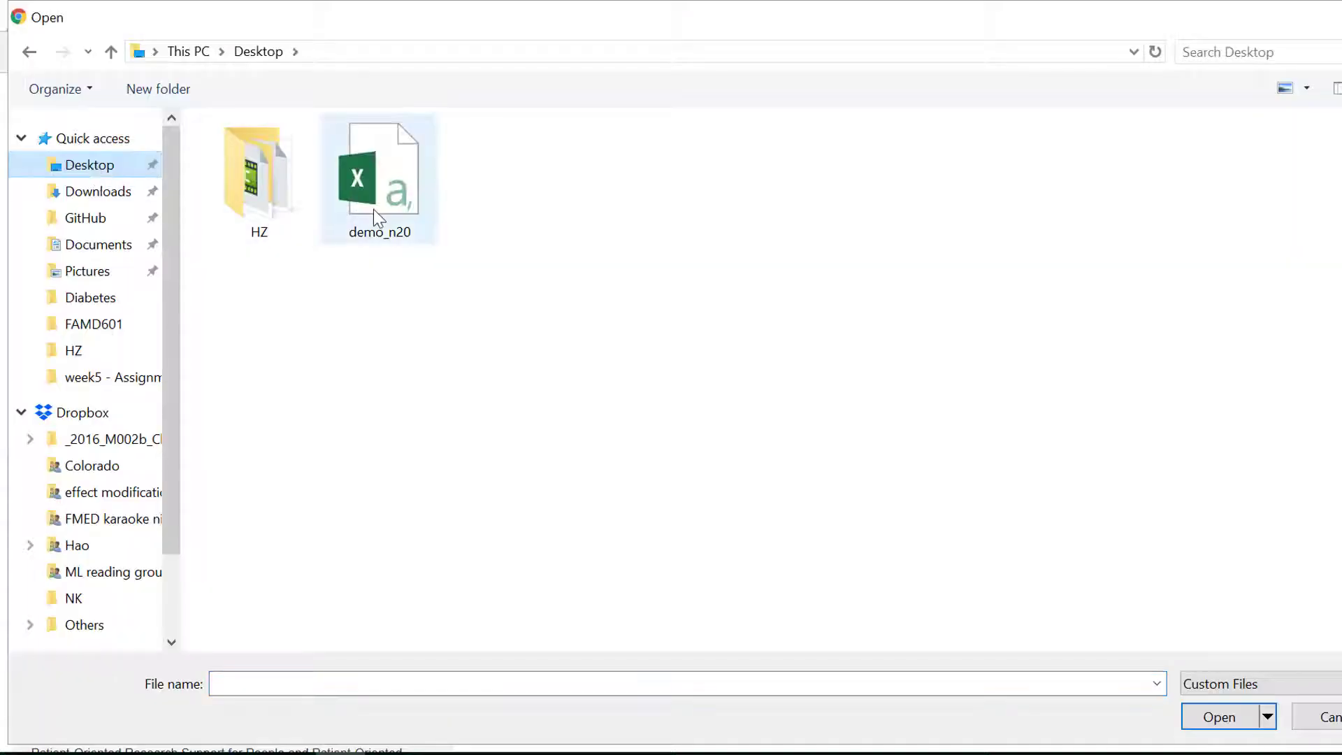
double_click(373, 208)
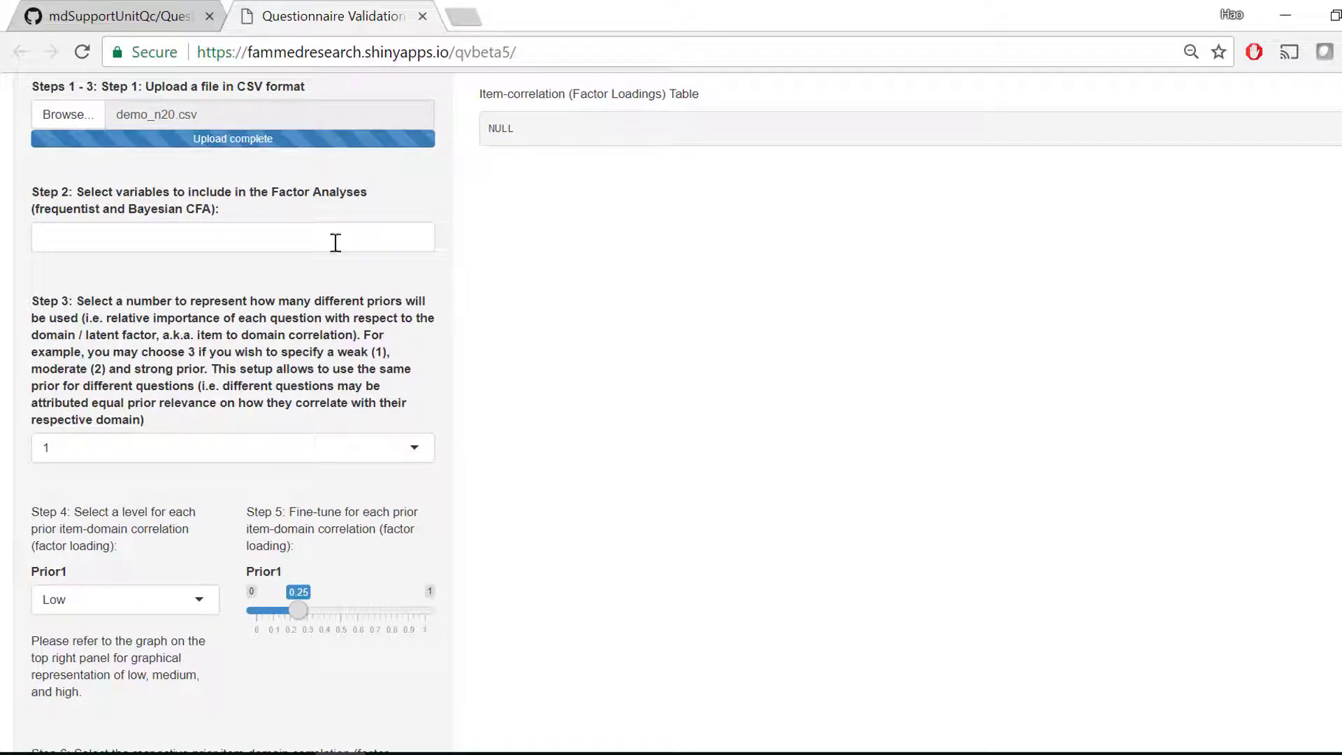
- Include variables Q_2_1, Q_2_2 and Q_2_3 in the factor analyses and set the number of different priors to 3
click(216, 239)
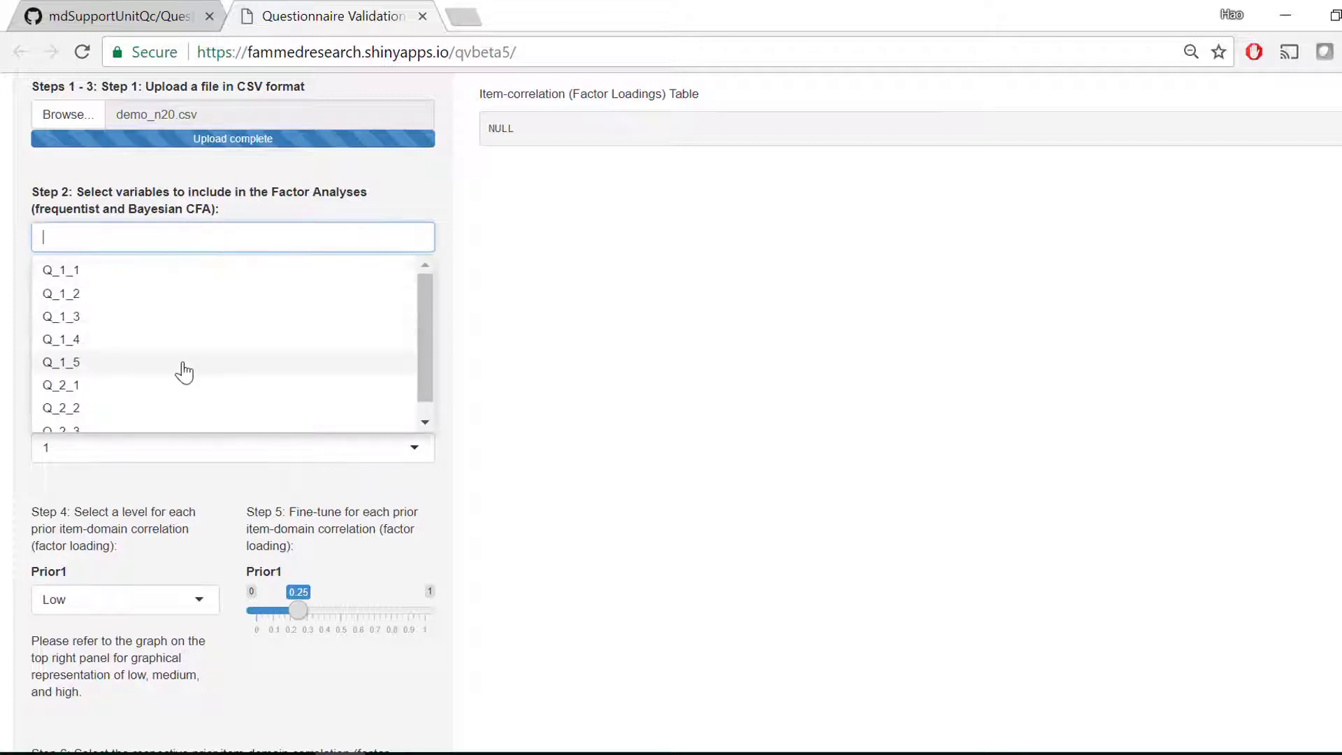
click(172, 389)
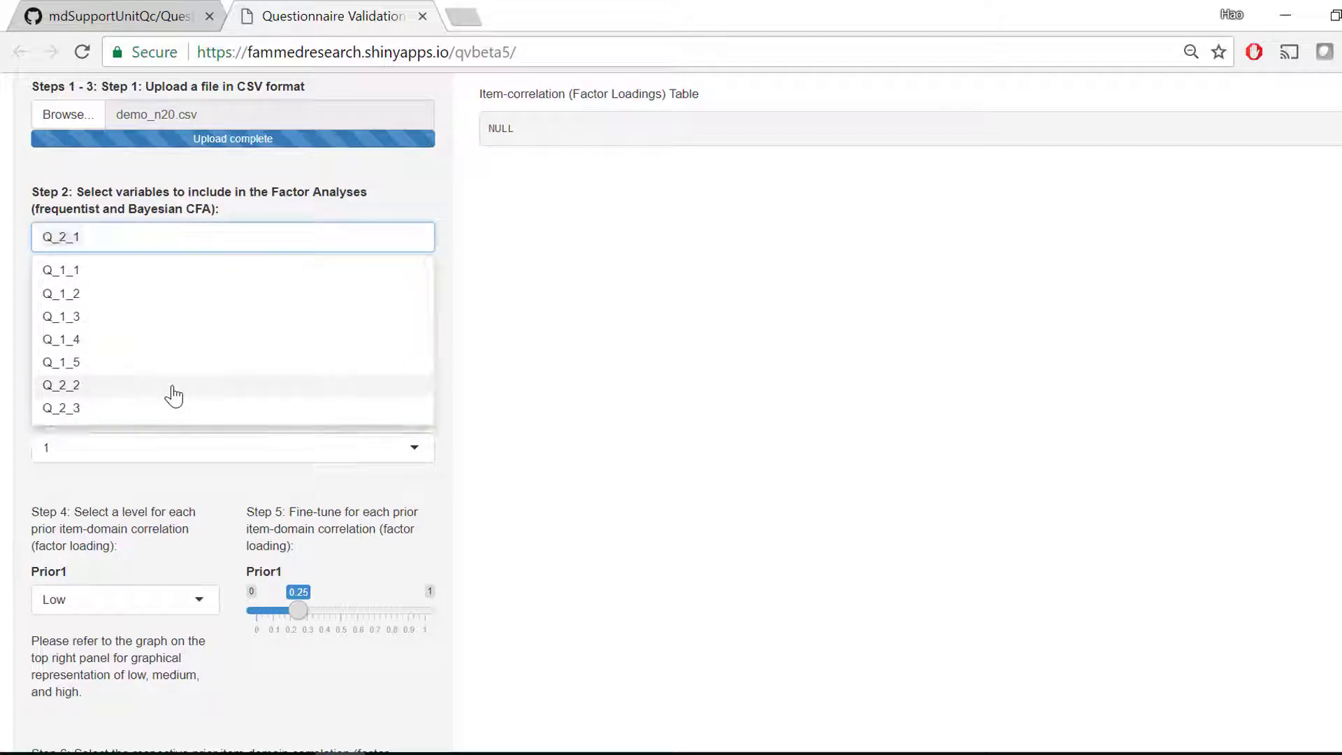
click(172, 388)
click(172, 389)
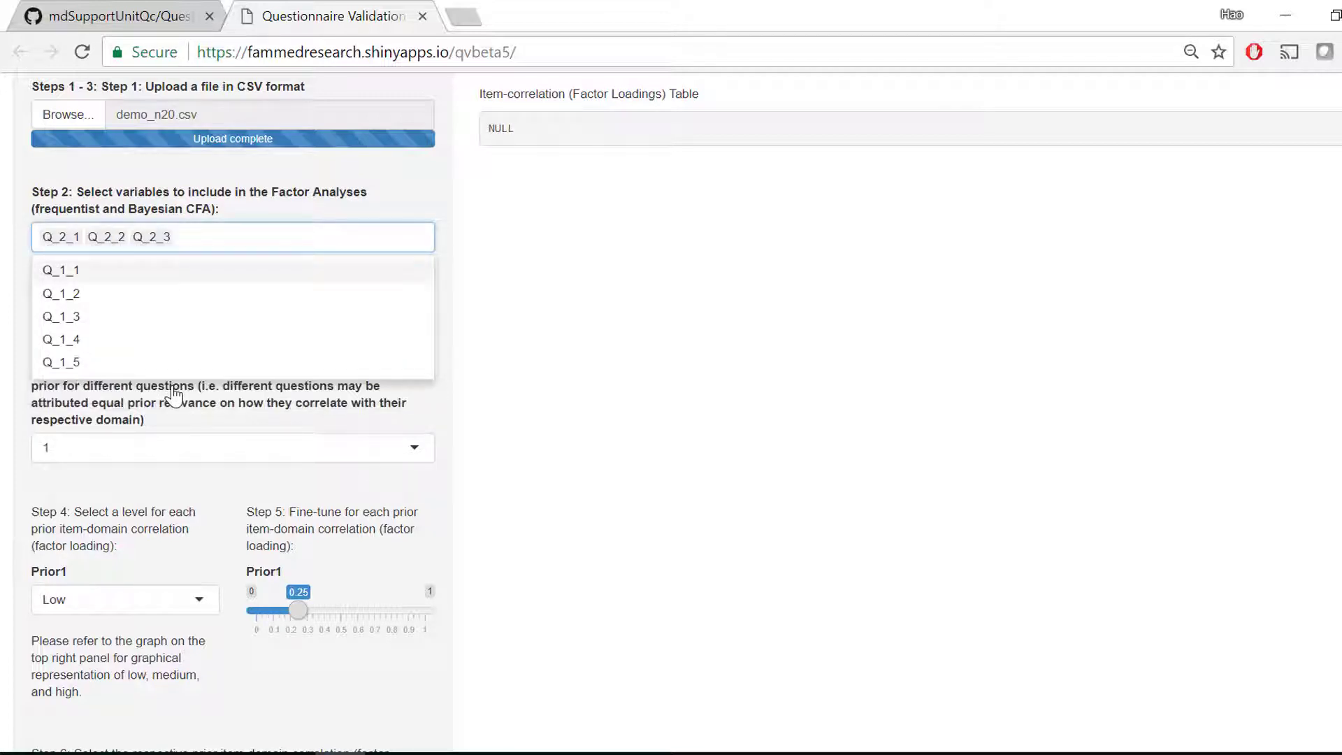
click(318, 407)
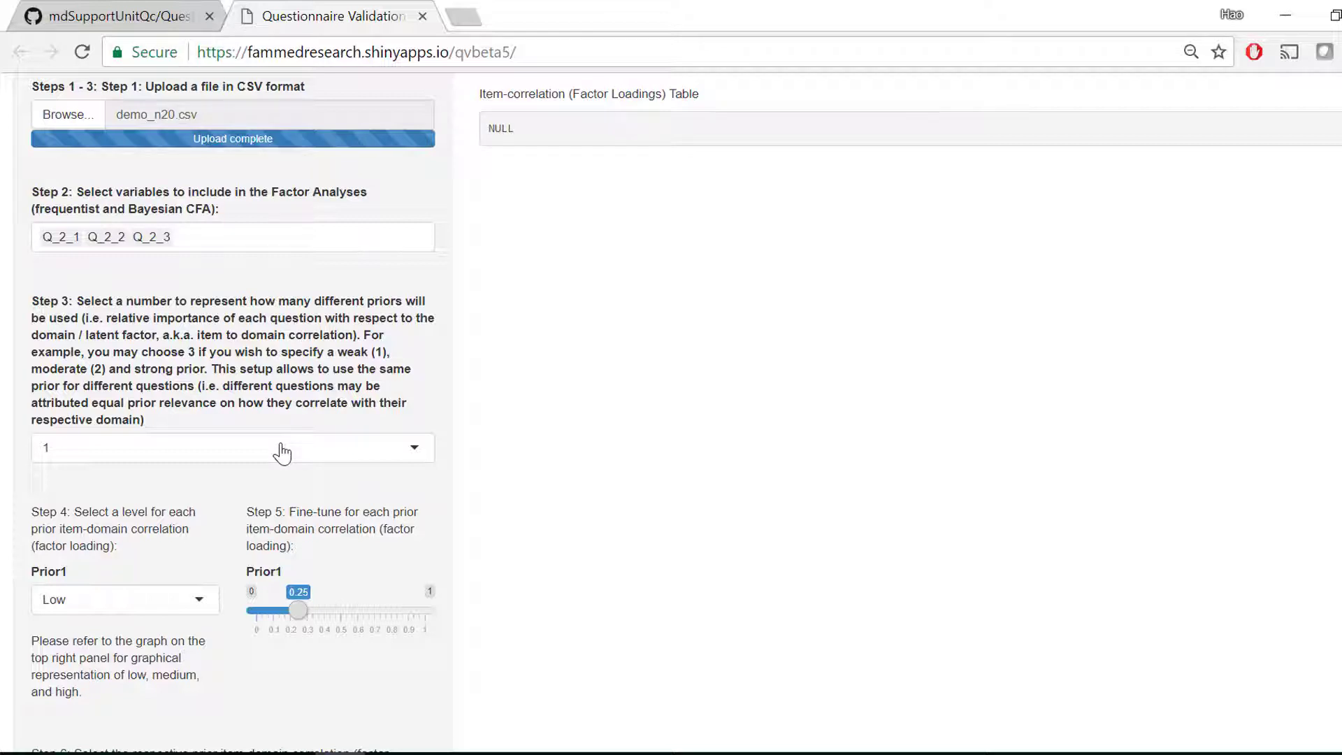
click(282, 453)
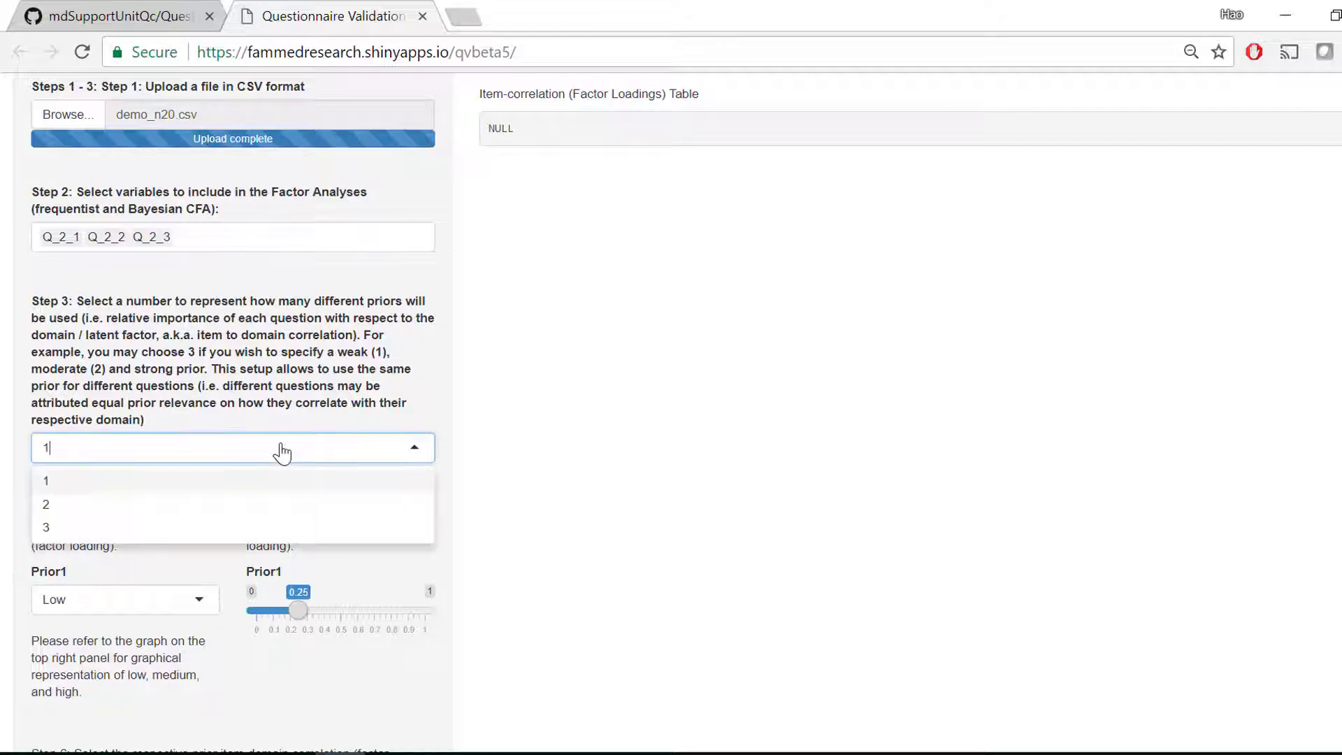
click(237, 532)
- Set the item-domain correlation levels to High for Prior1, High for Prior2 and Medium for Prior3
scroll(224, 544, down, 3)
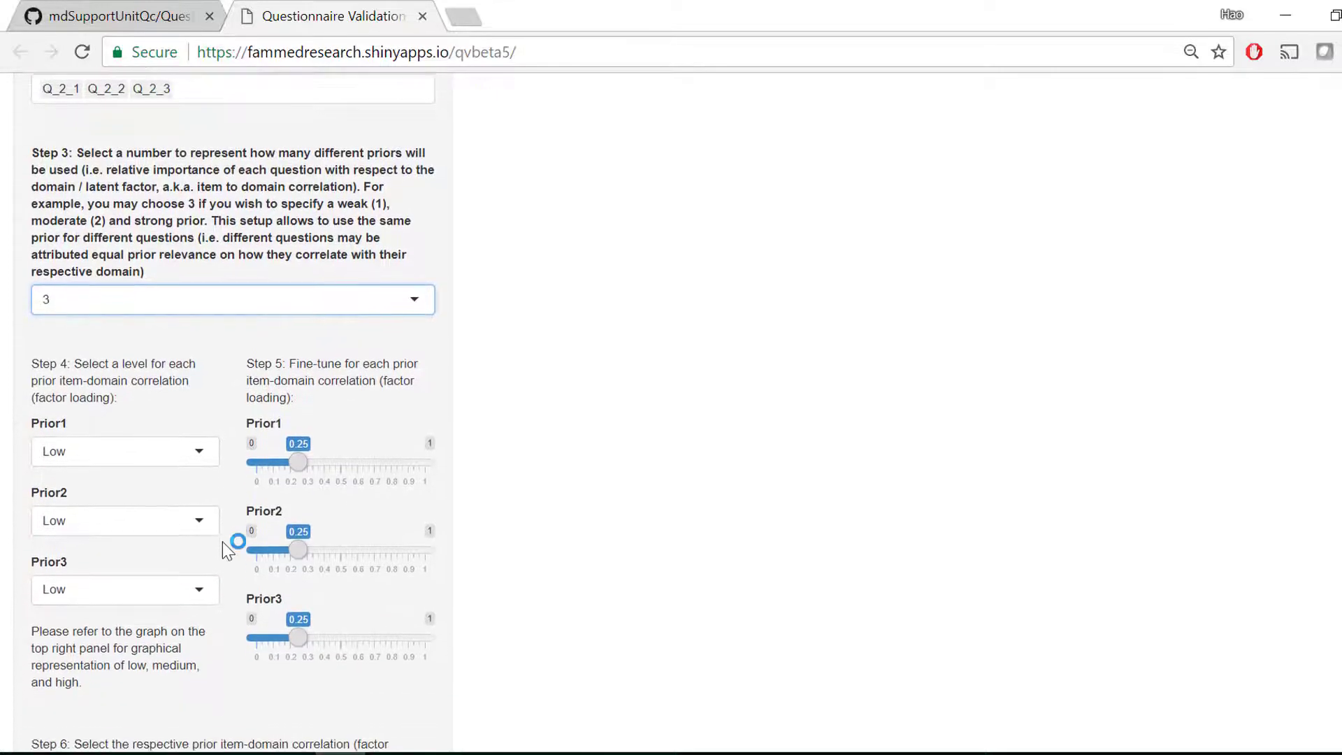
scroll(223, 543, down, 2)
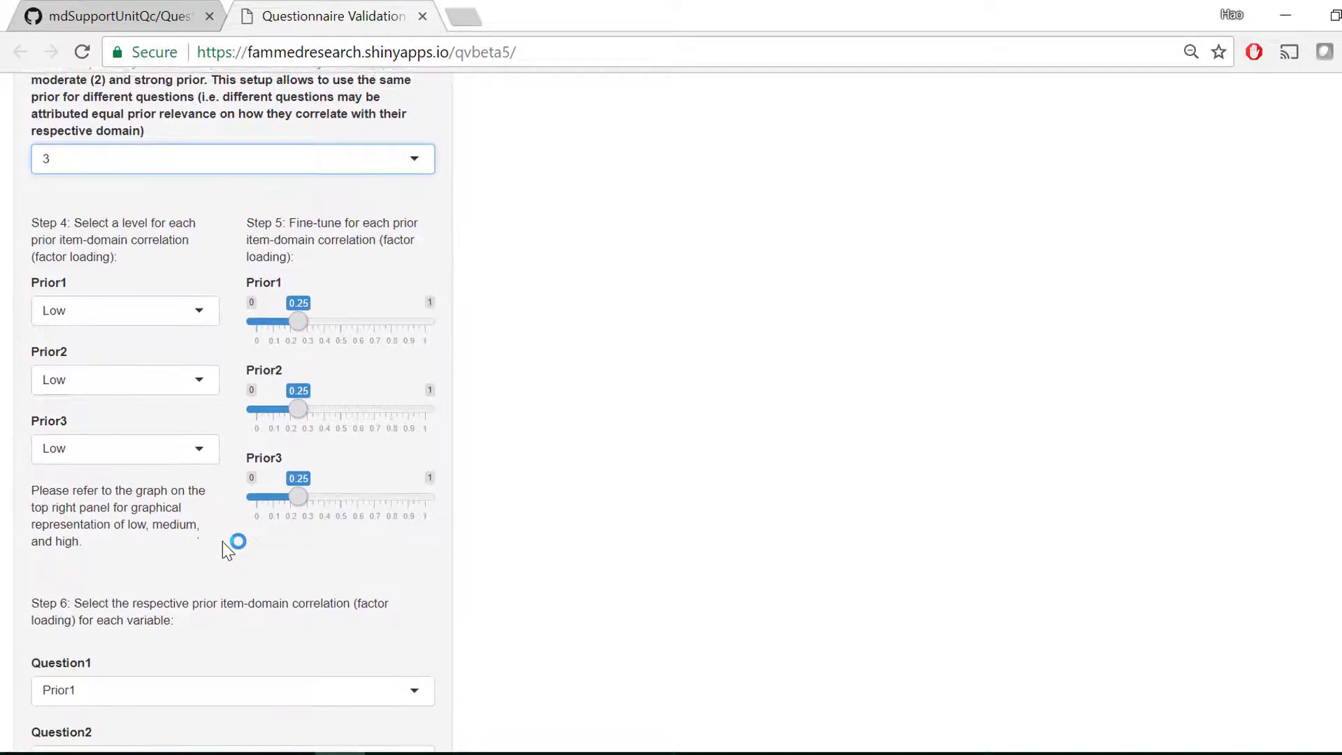
click(126, 308)
click(114, 389)
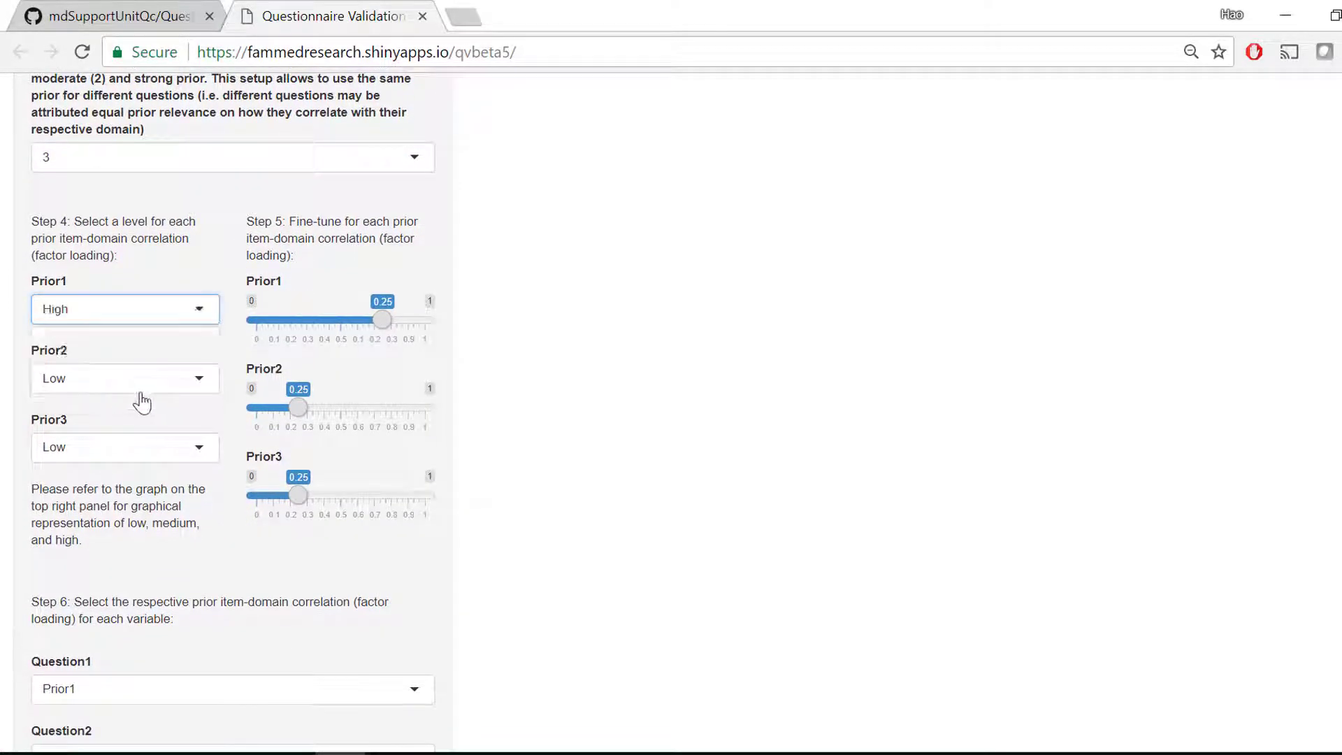
click(148, 395)
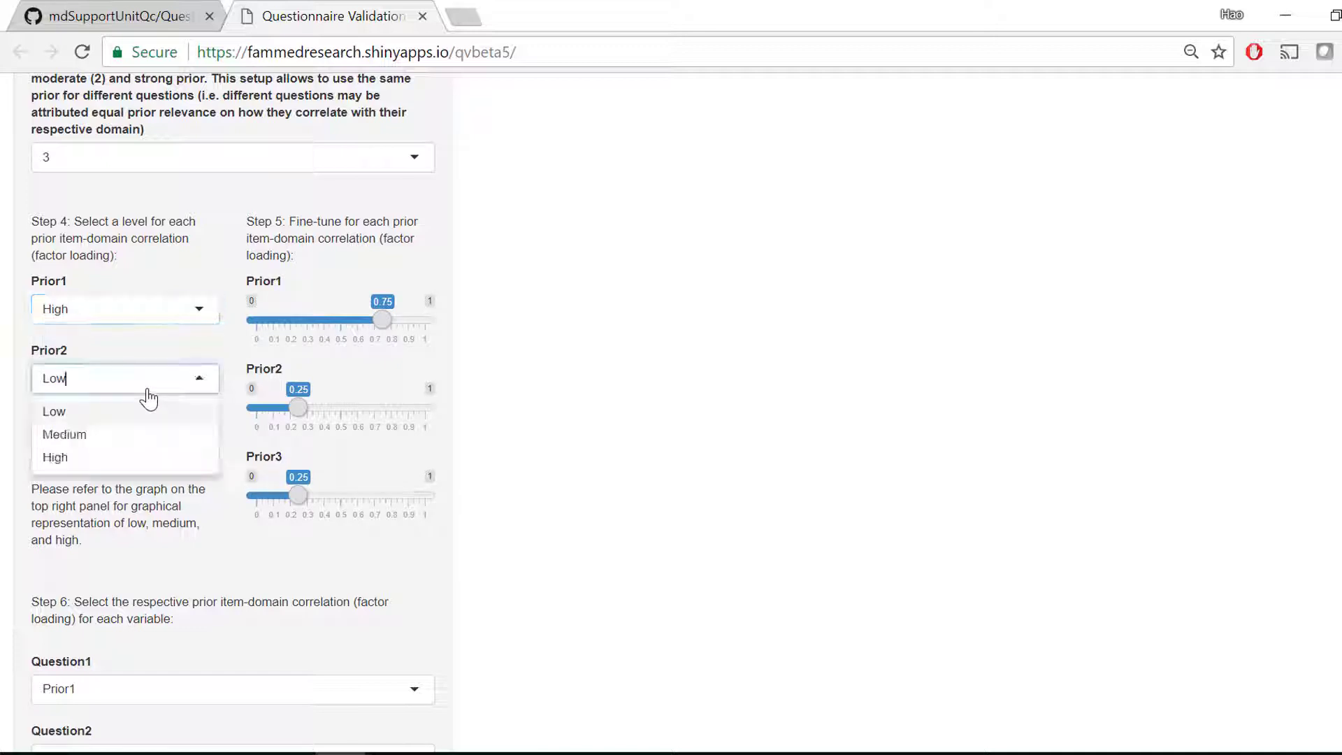
click(128, 463)
click(130, 456)
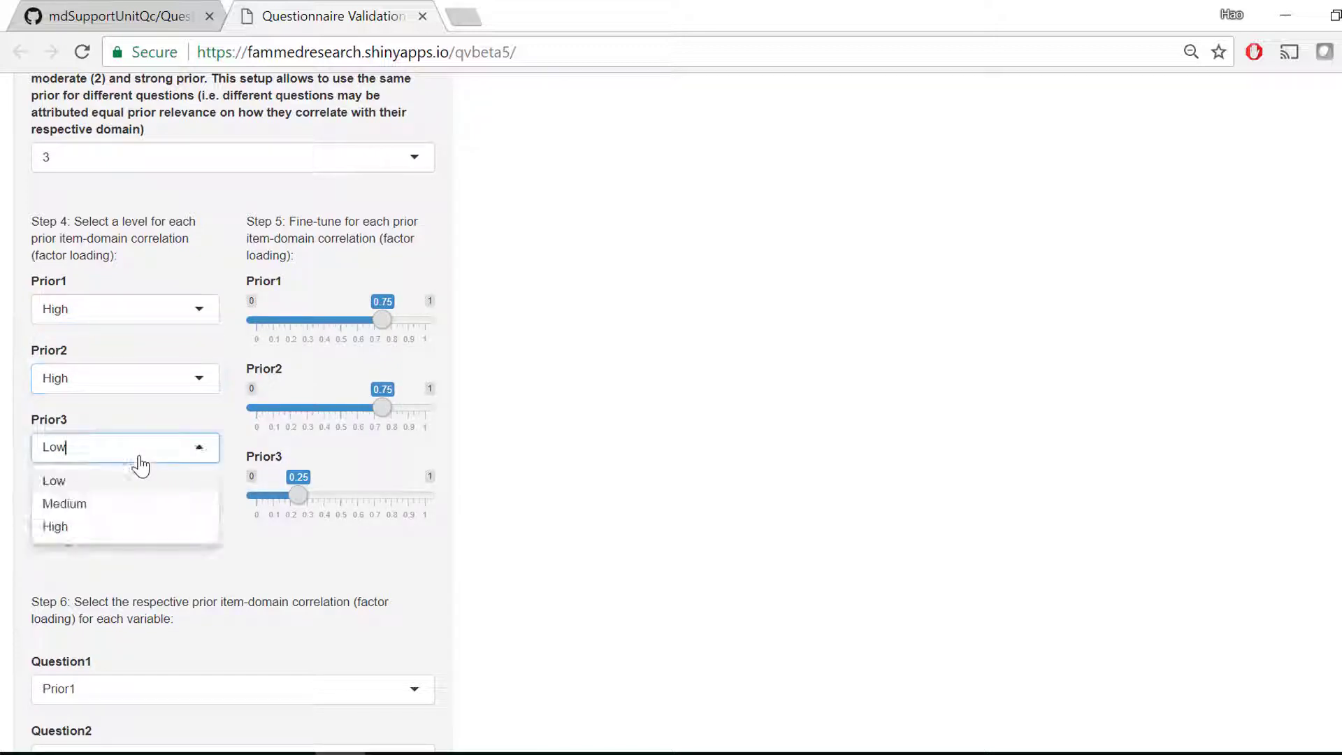
click(130, 511)
- Check the graphs of the prior options and fine-tune the Prior1 item-domain correlation to 0.9
scroll(720, 503, up, 10)
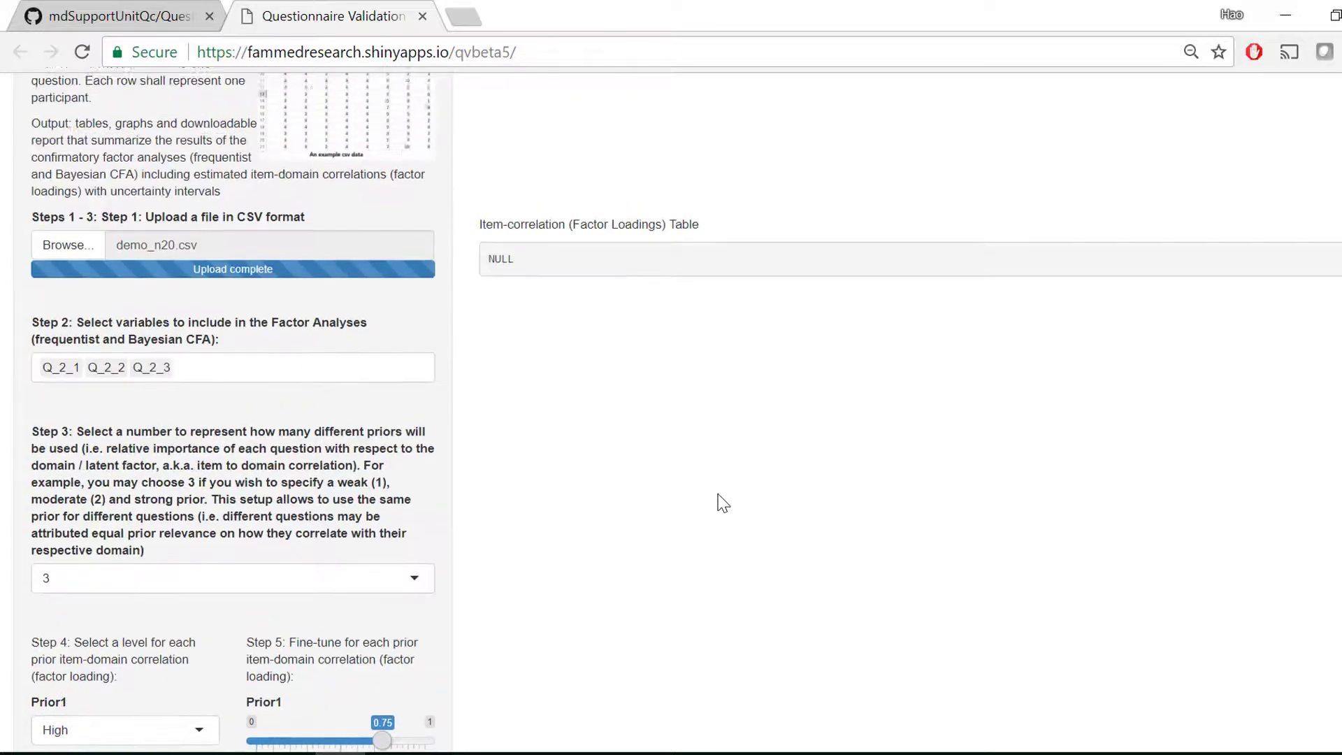
scroll(722, 502, up, 5)
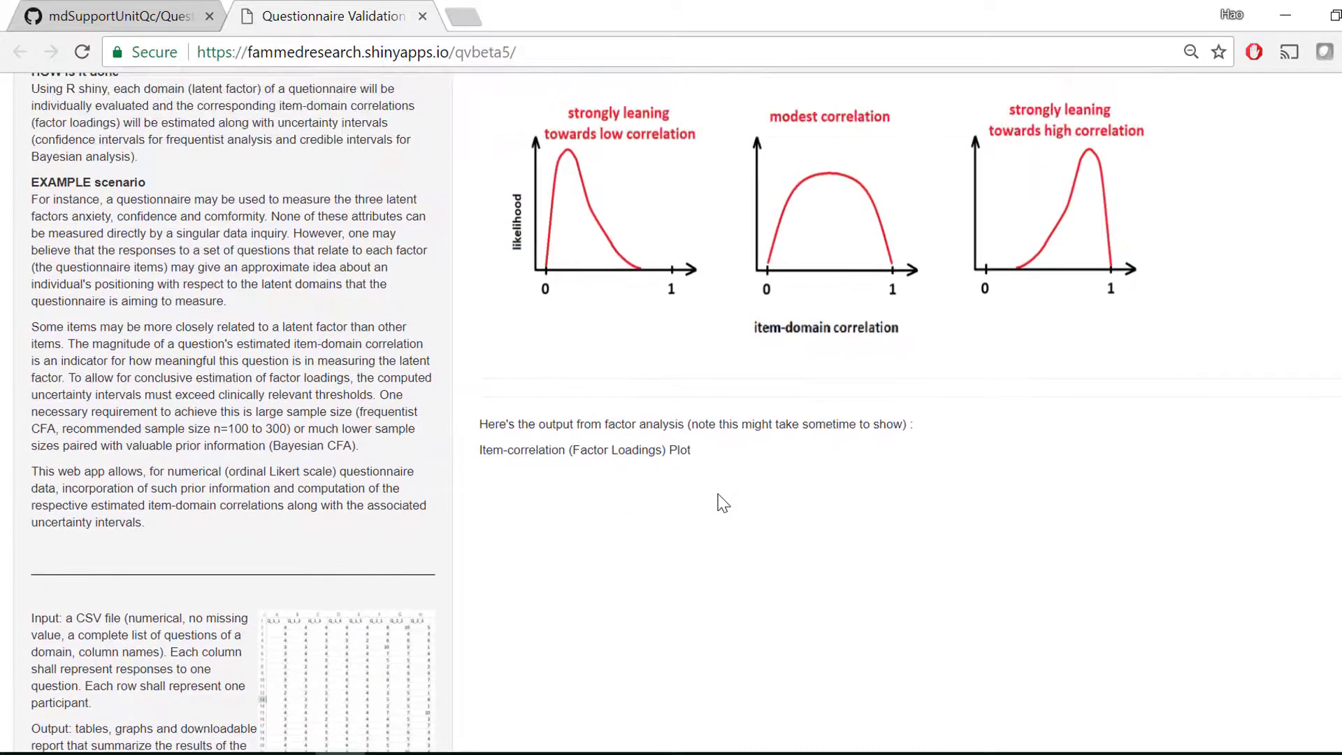
scroll(721, 502, up, 1)
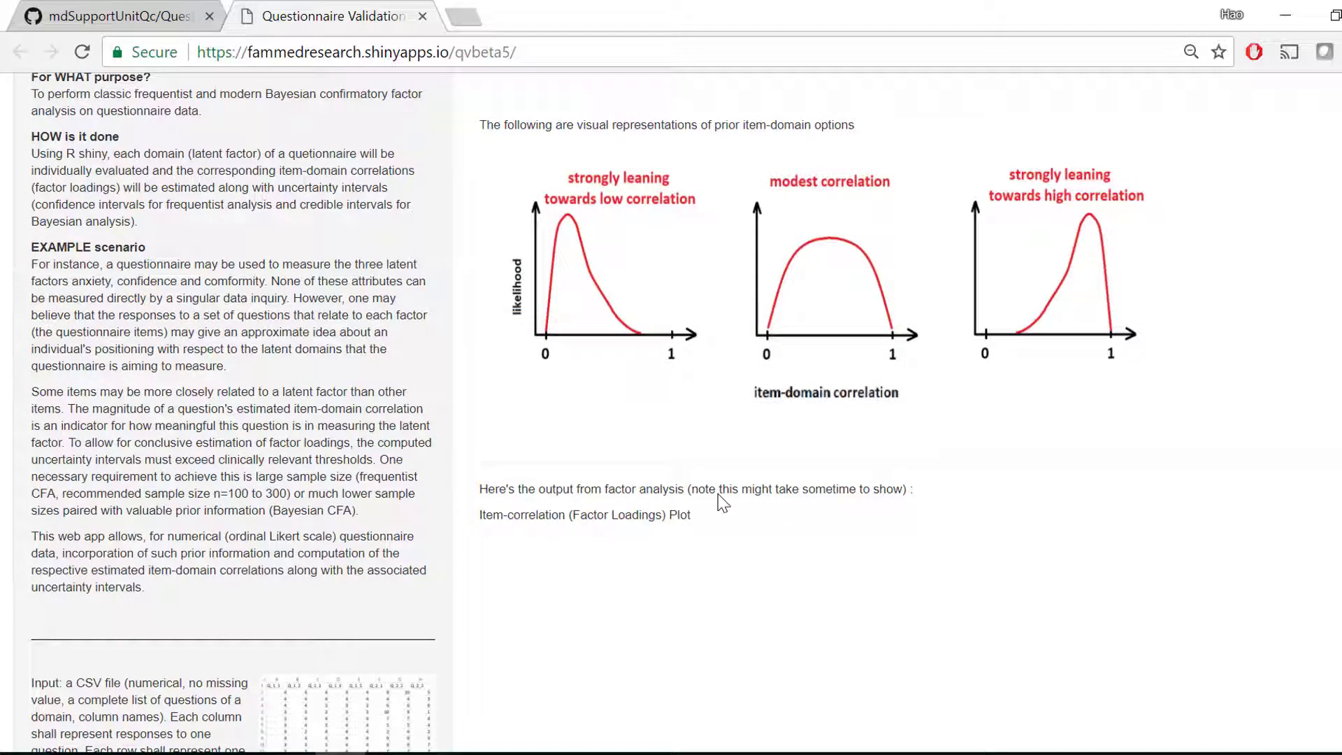
scroll(707, 560, down, 12)
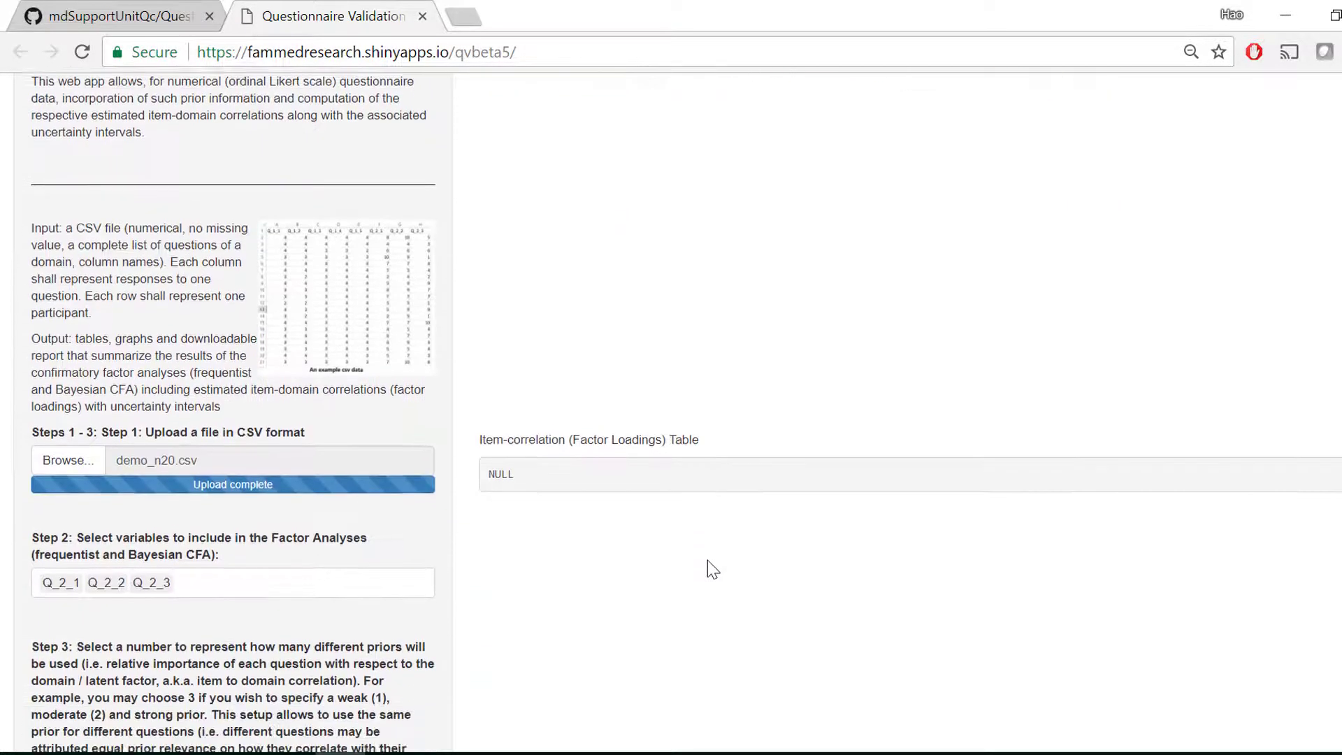
scroll(707, 560, down, 5)
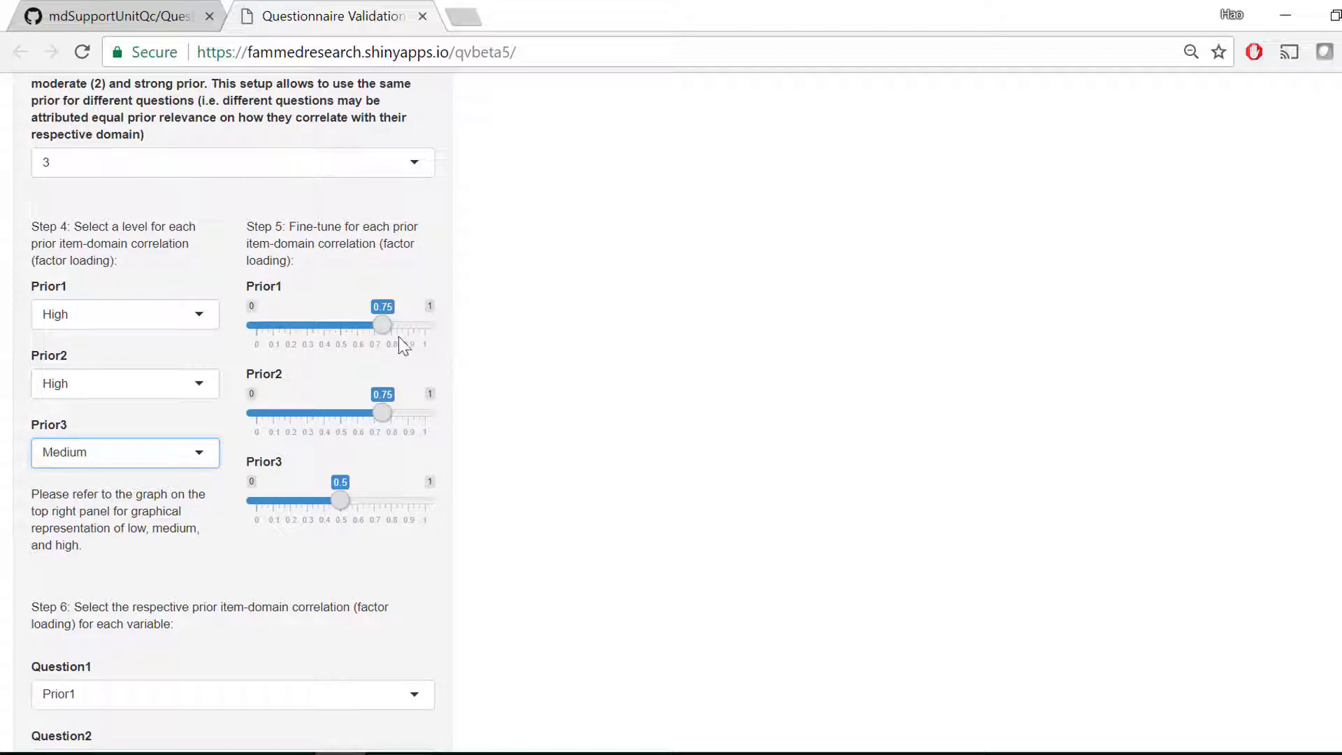
drag(383, 331, 408, 333)
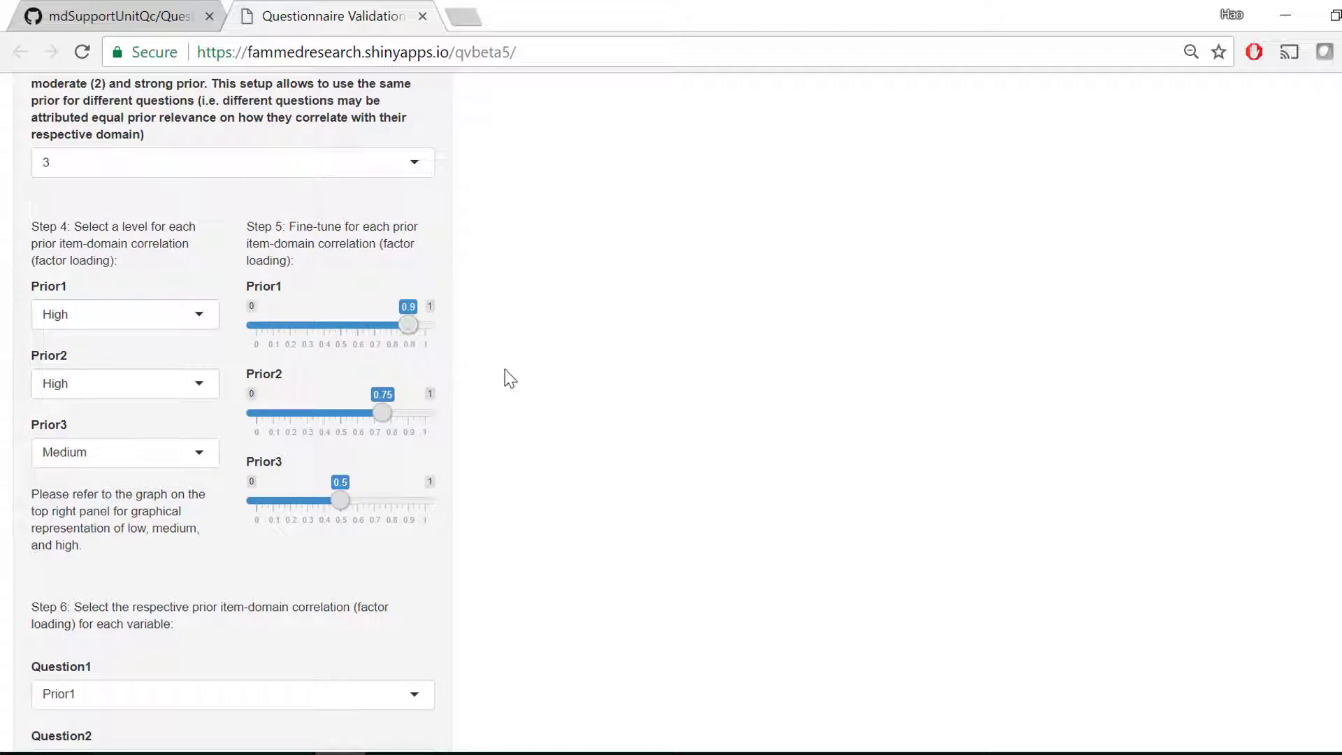
- Assign Prior1 to Question1, Prior2 to Question2 and Prior3 to Question3 as their item-domain correlation priors
scroll(510, 378, down, 5)
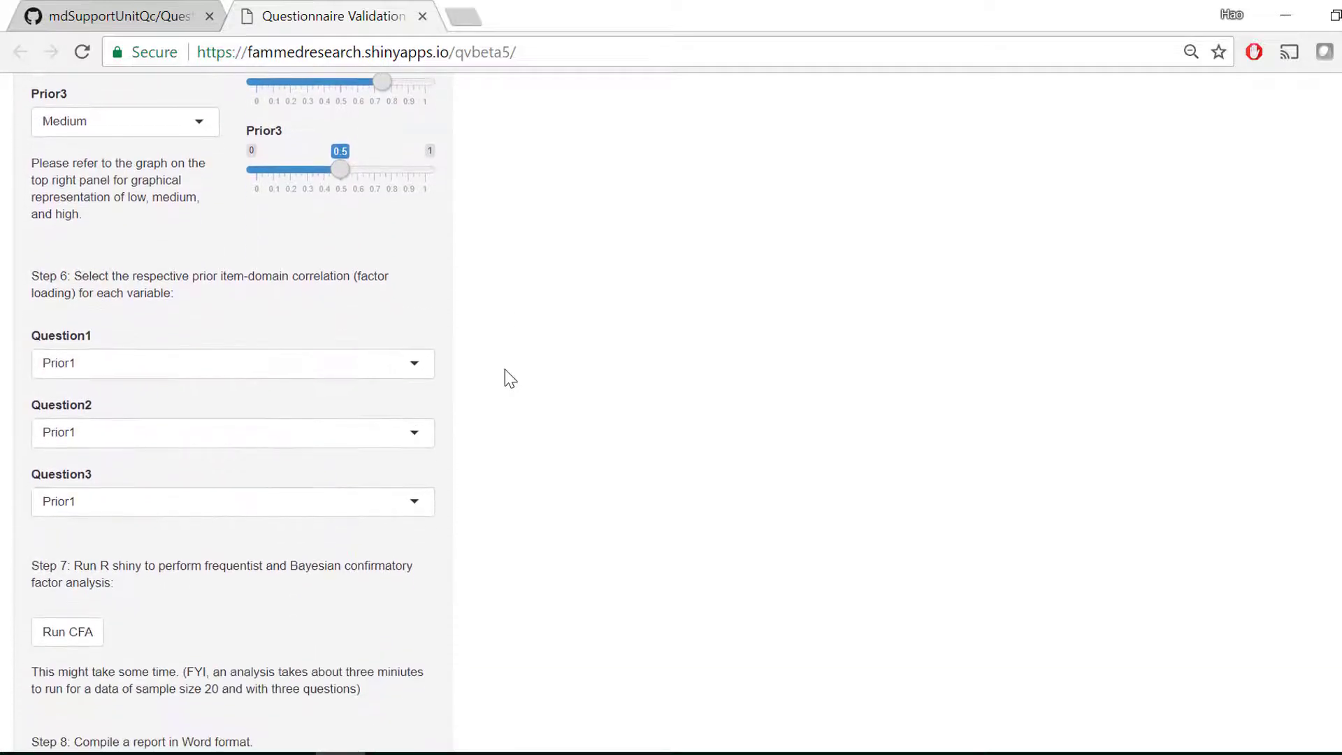
click(278, 367)
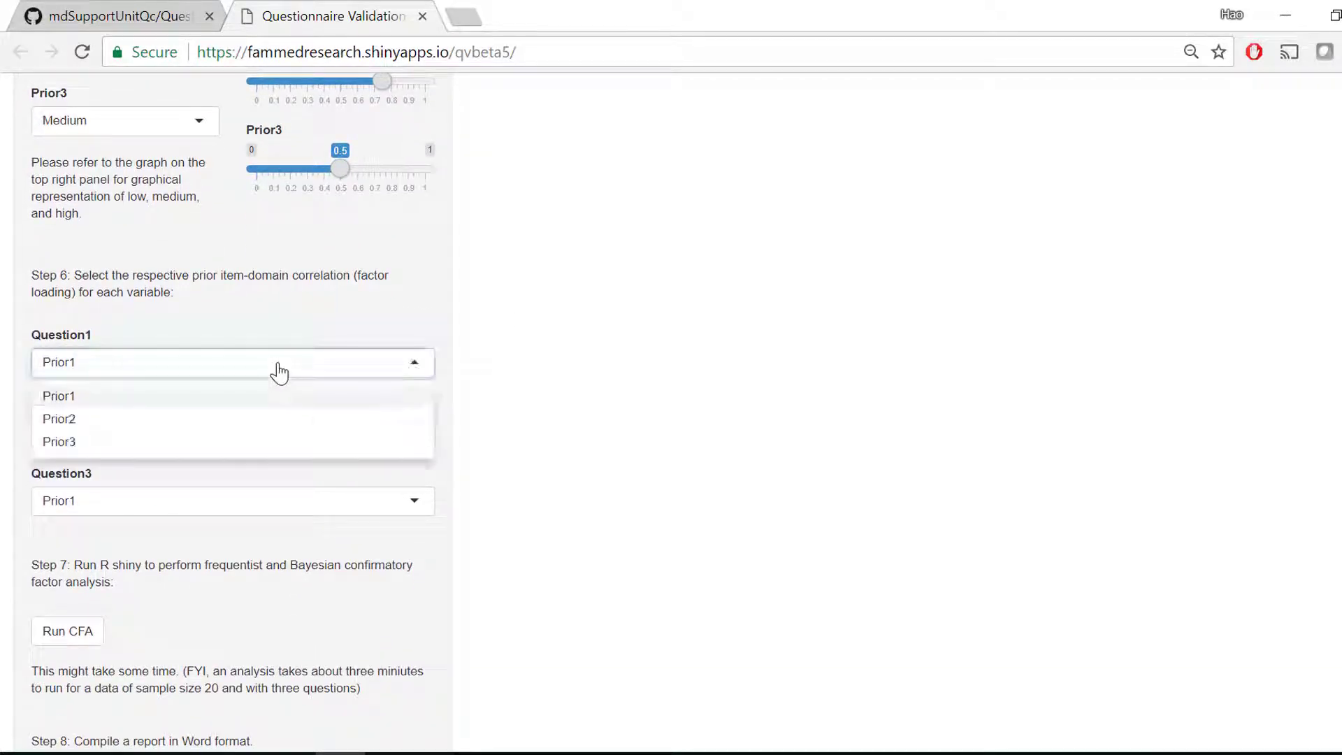
click(278, 367)
click(240, 442)
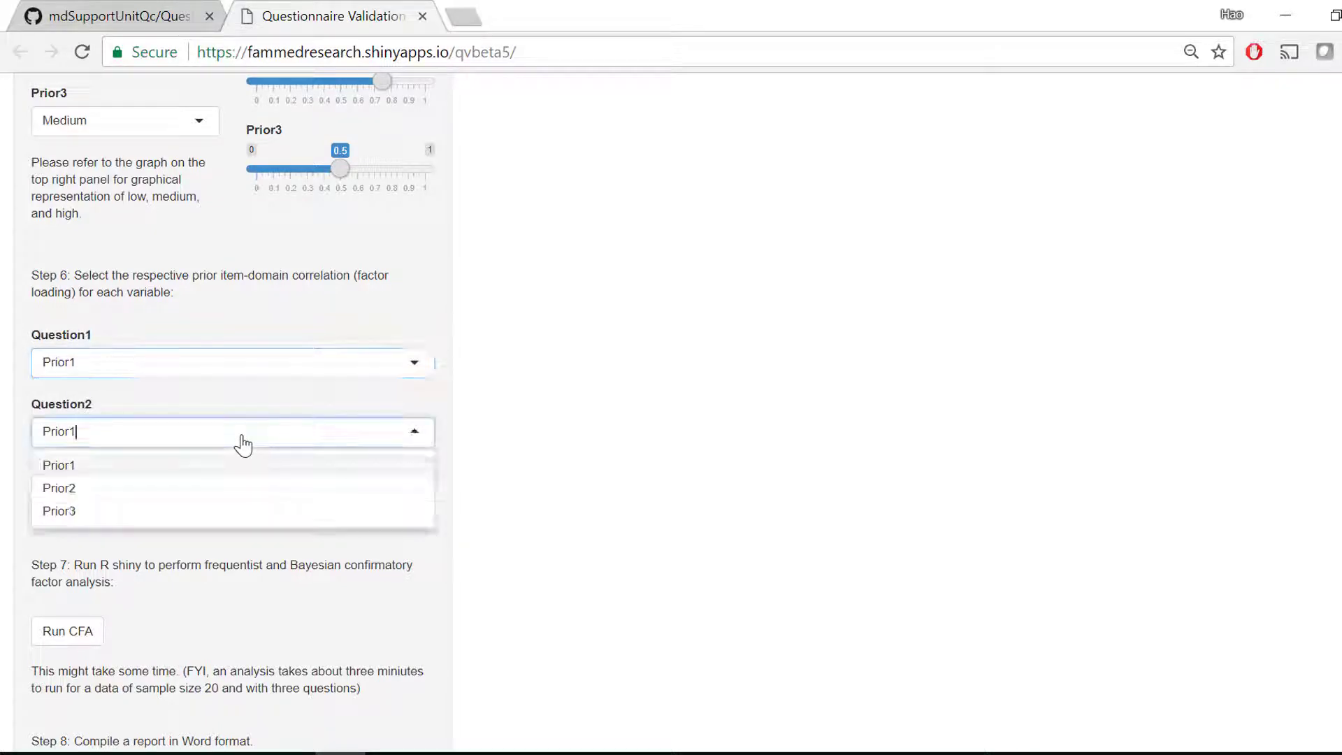
click(220, 495)
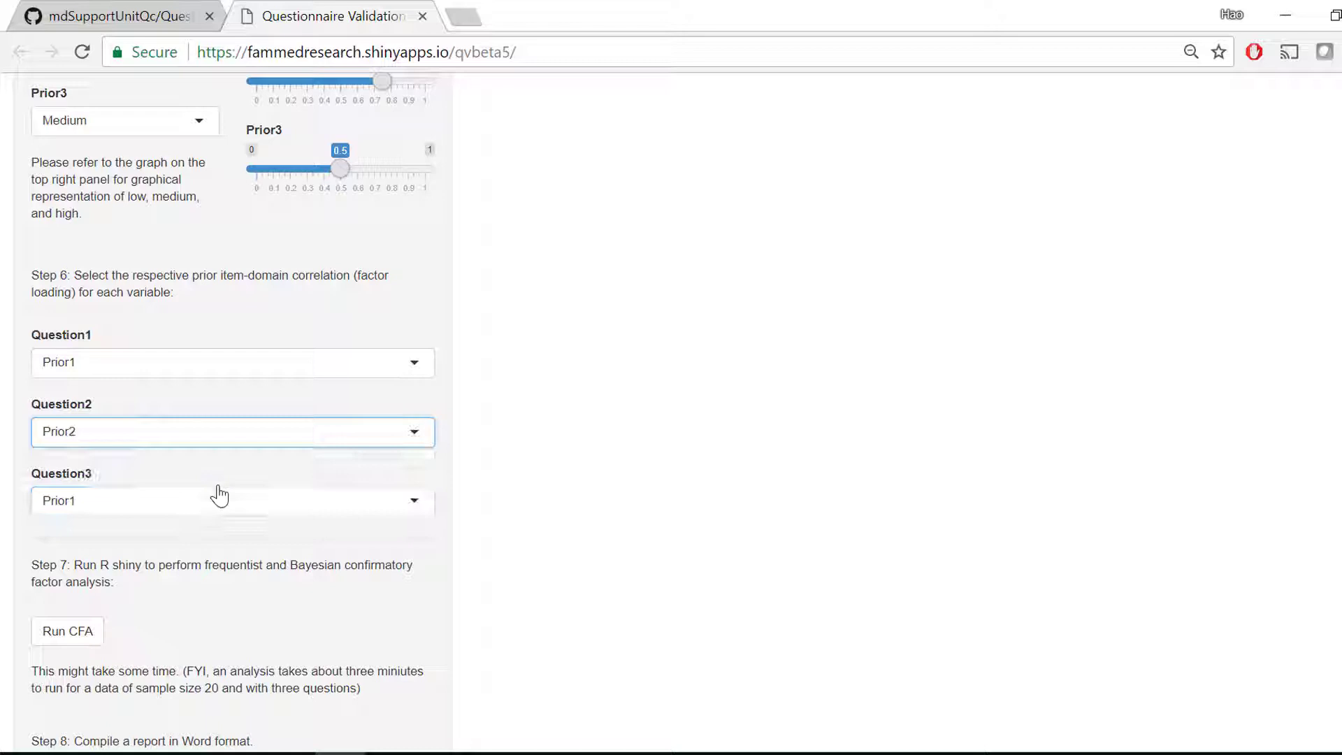
click(182, 508)
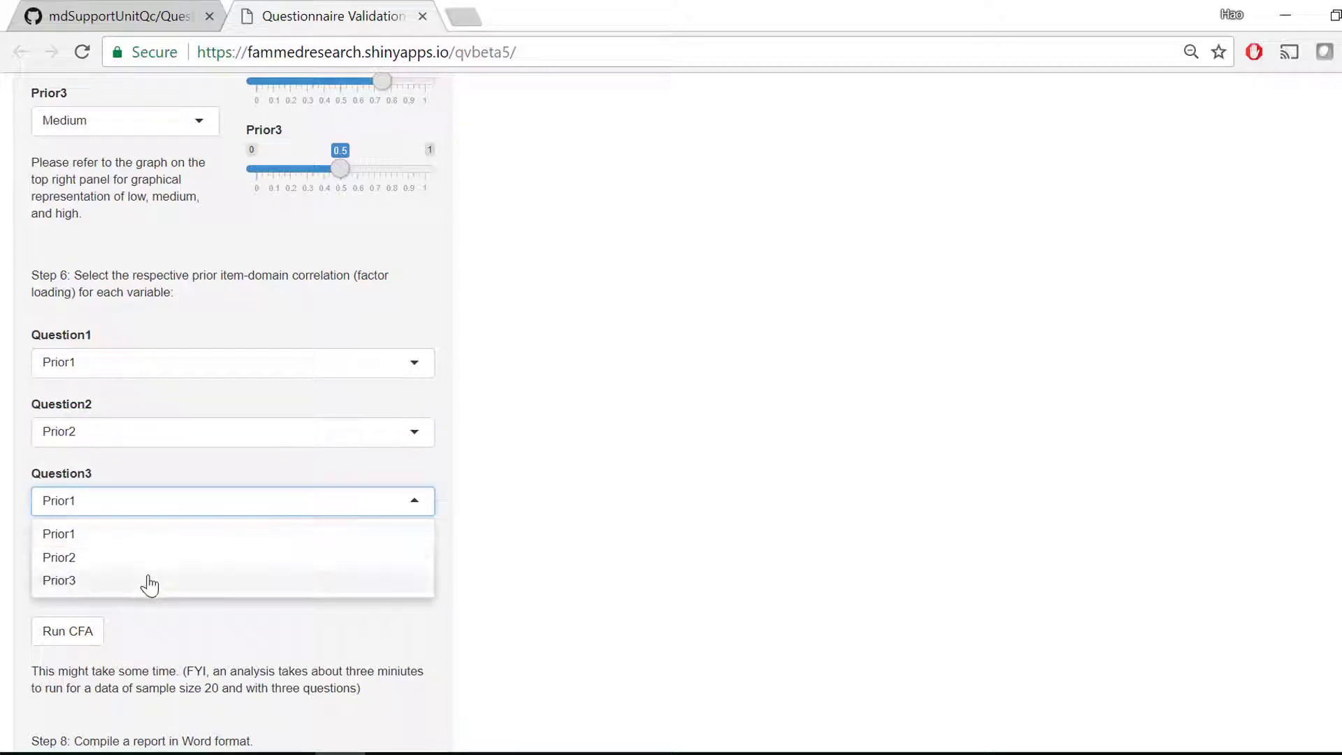
click(149, 584)
- Run the frequentist and Bayesian confirmatory factor analysis and bring up the resulting factor loadings plot
scroll(241, 619, down, 2)
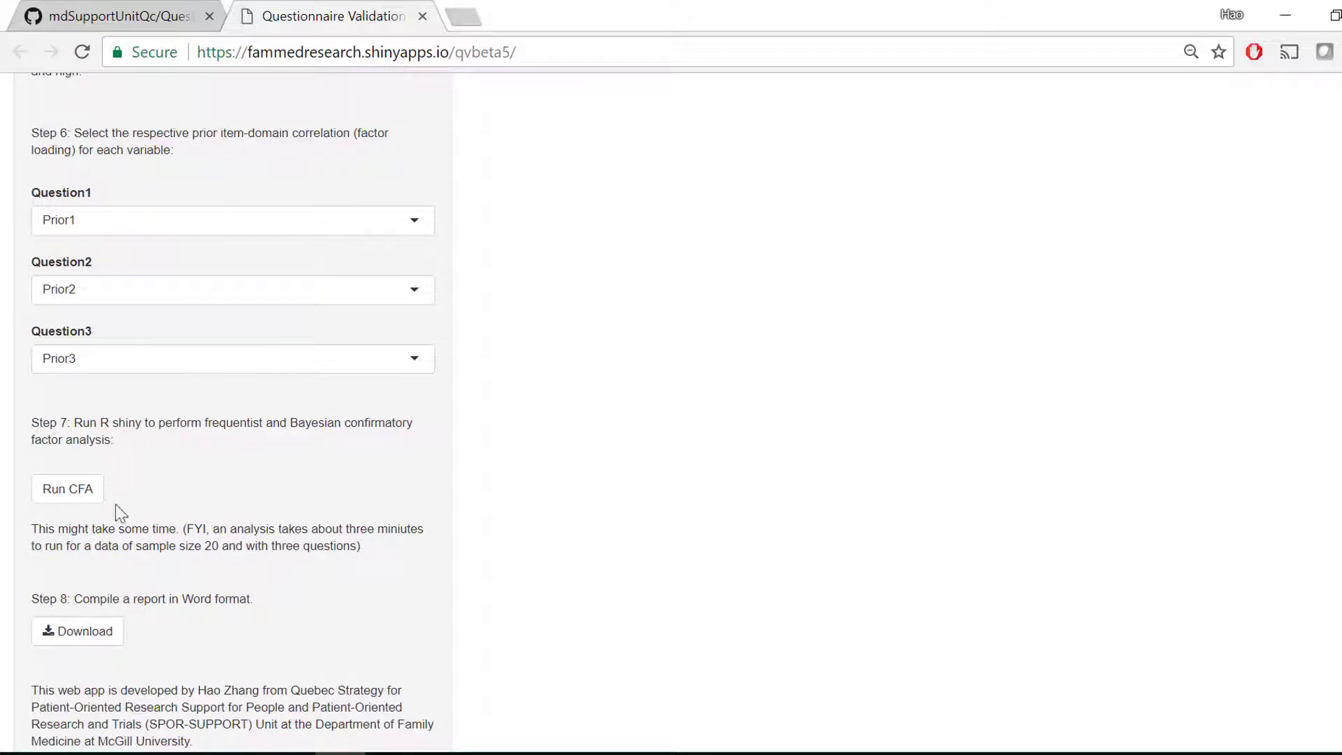
click(89, 502)
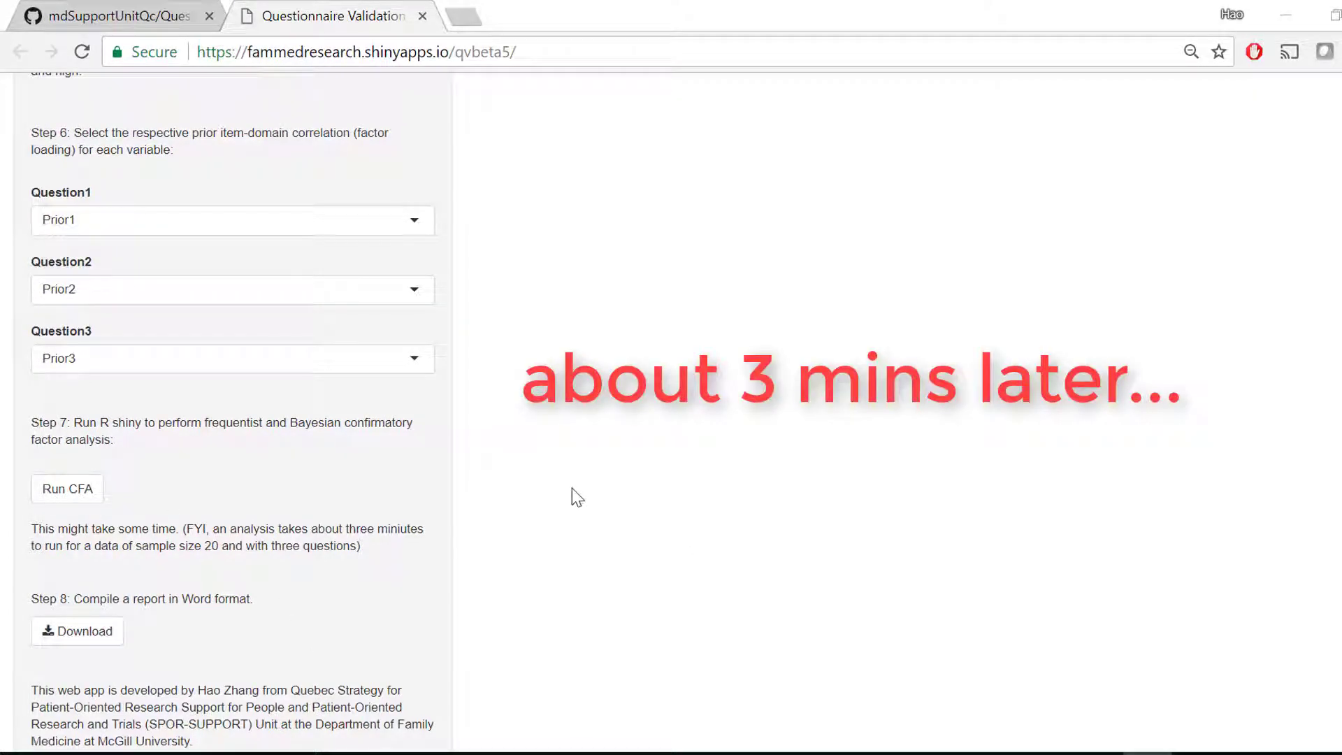
scroll(572, 487, up, 10)
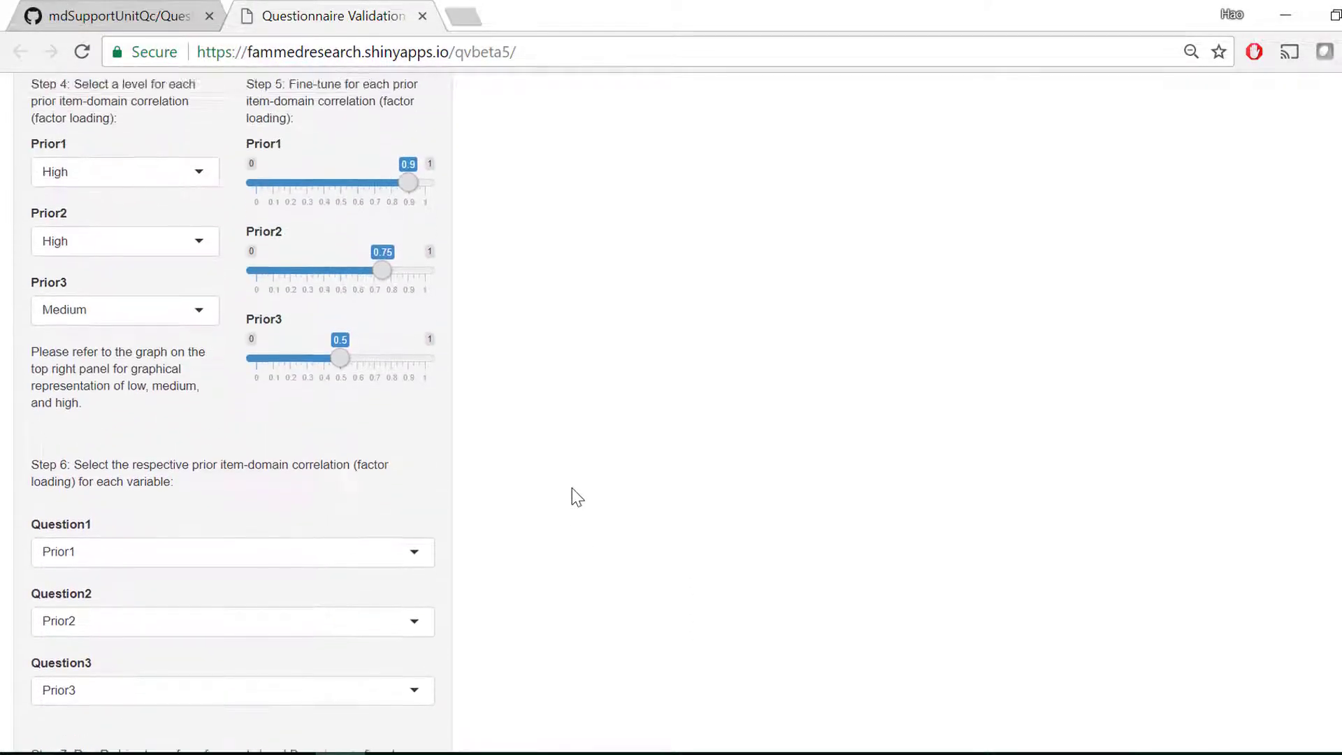
scroll(572, 488, up, 7)
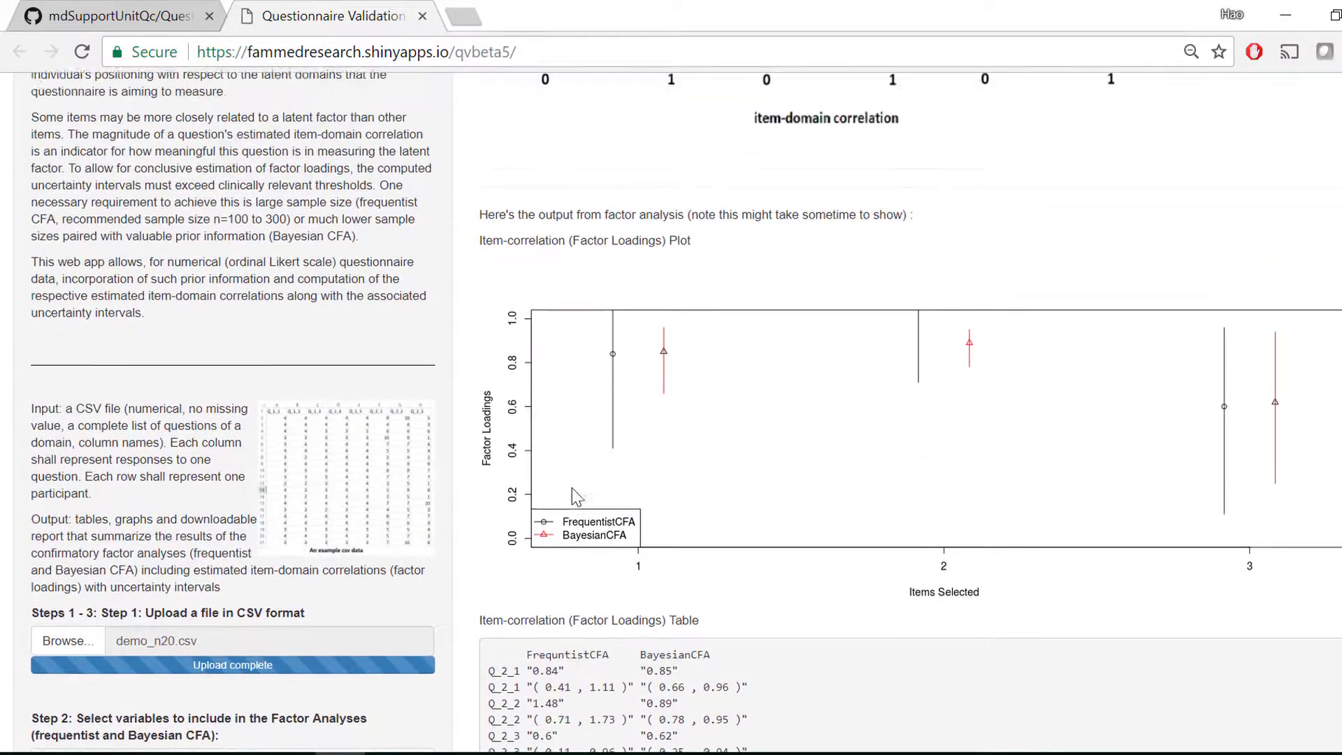
- Review the item-correlation (factor loadings) table and download the compiled report in Word format
scroll(572, 496, down, 1)
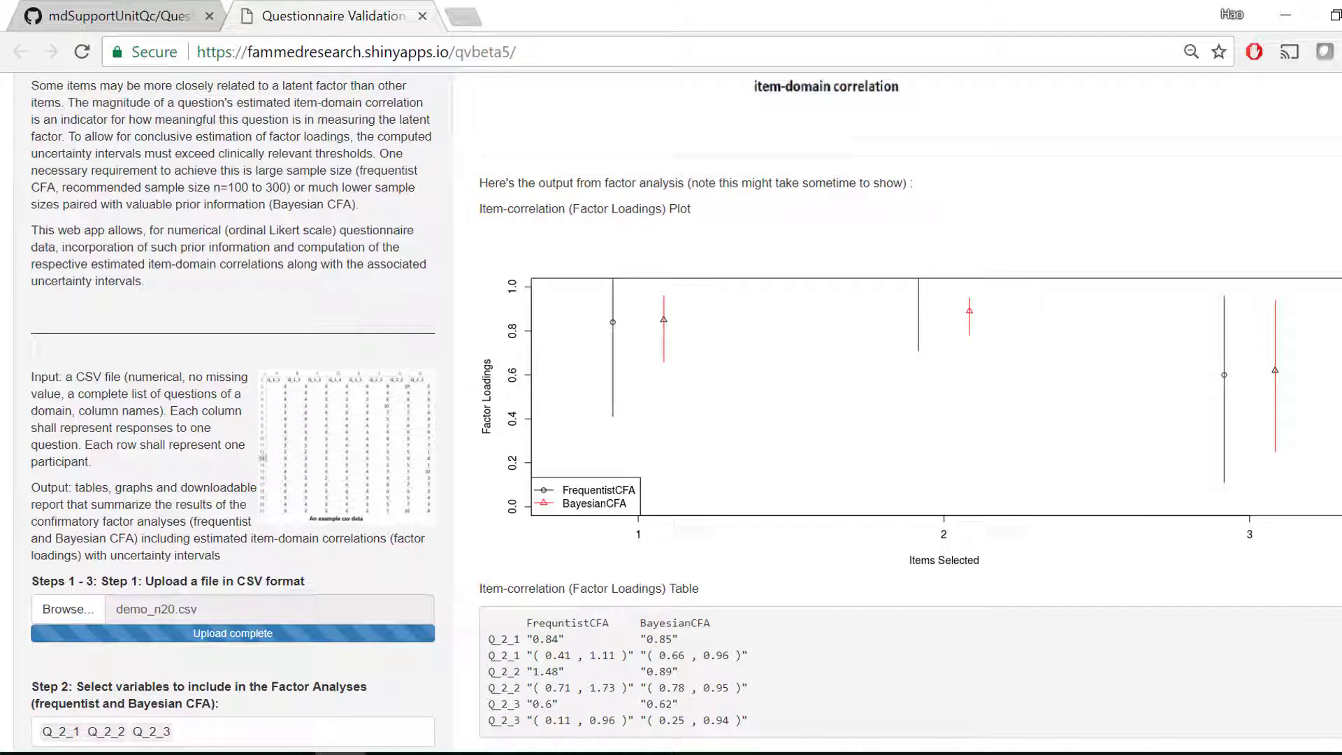
scroll(671, 412, down, 15)
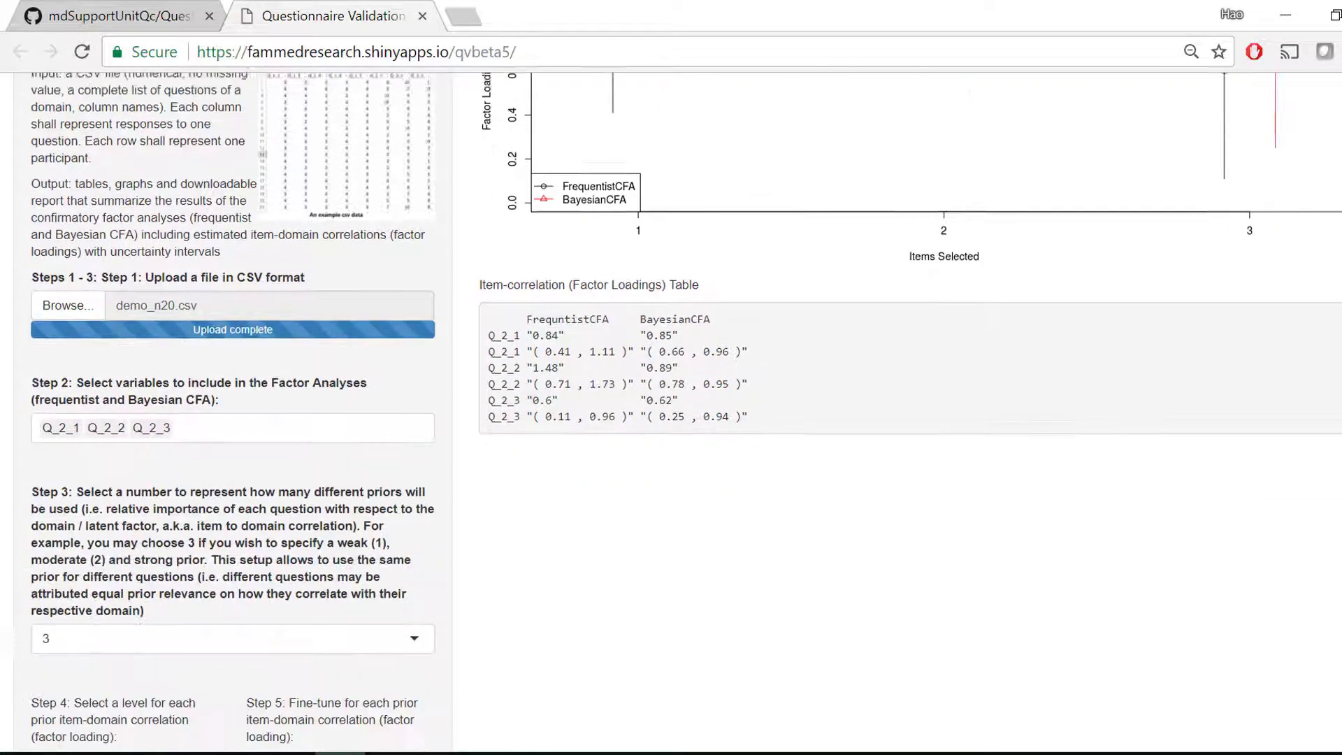
scroll(142, 574, down, 3)
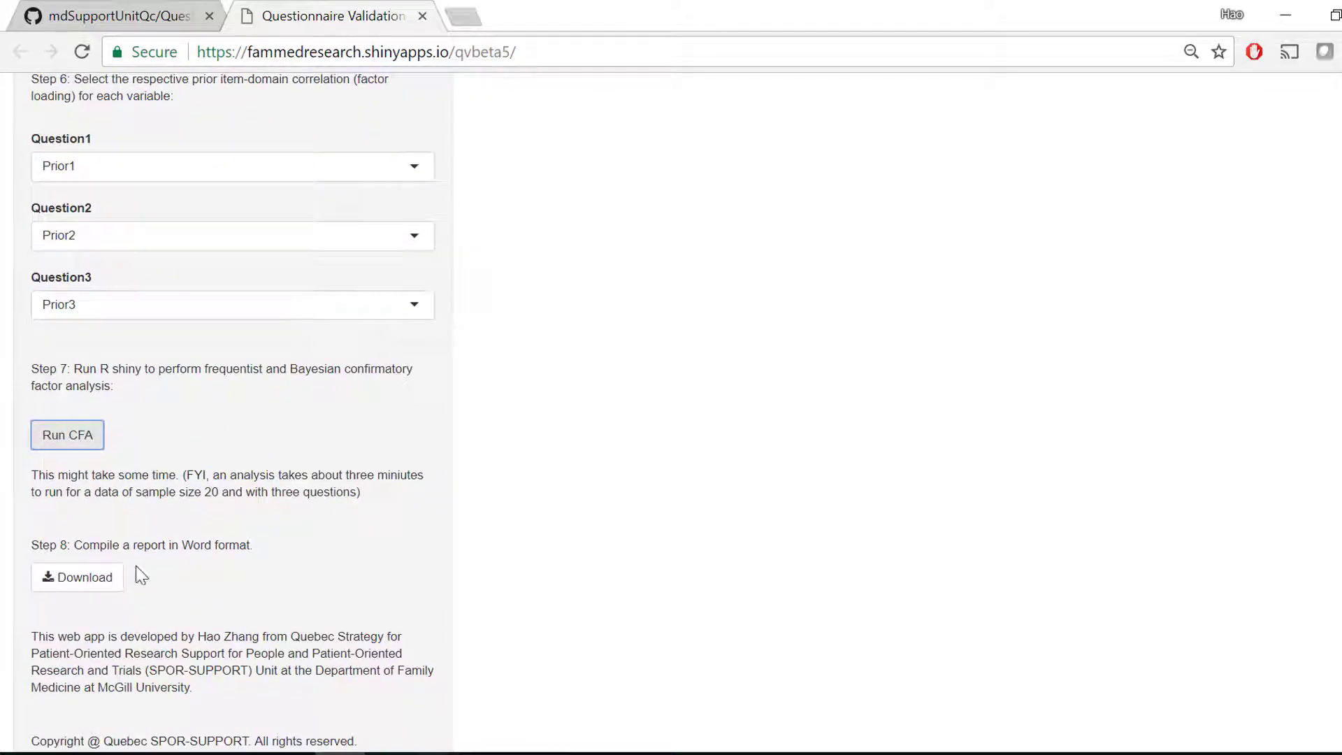
click(82, 580)
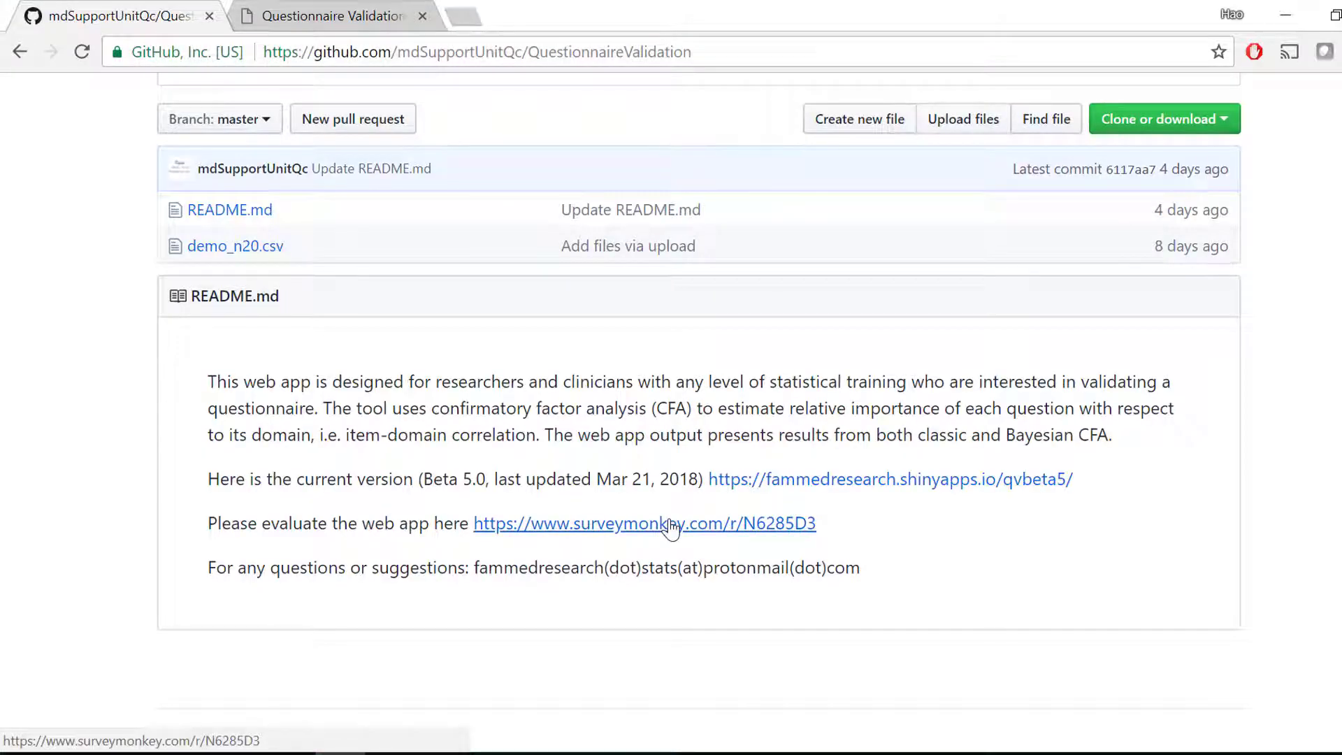
- Switch to the QuestionnaireValidation GitHub page and open its SurveyMonkey evaluation link in a new browser tab
right_click(816, 534)
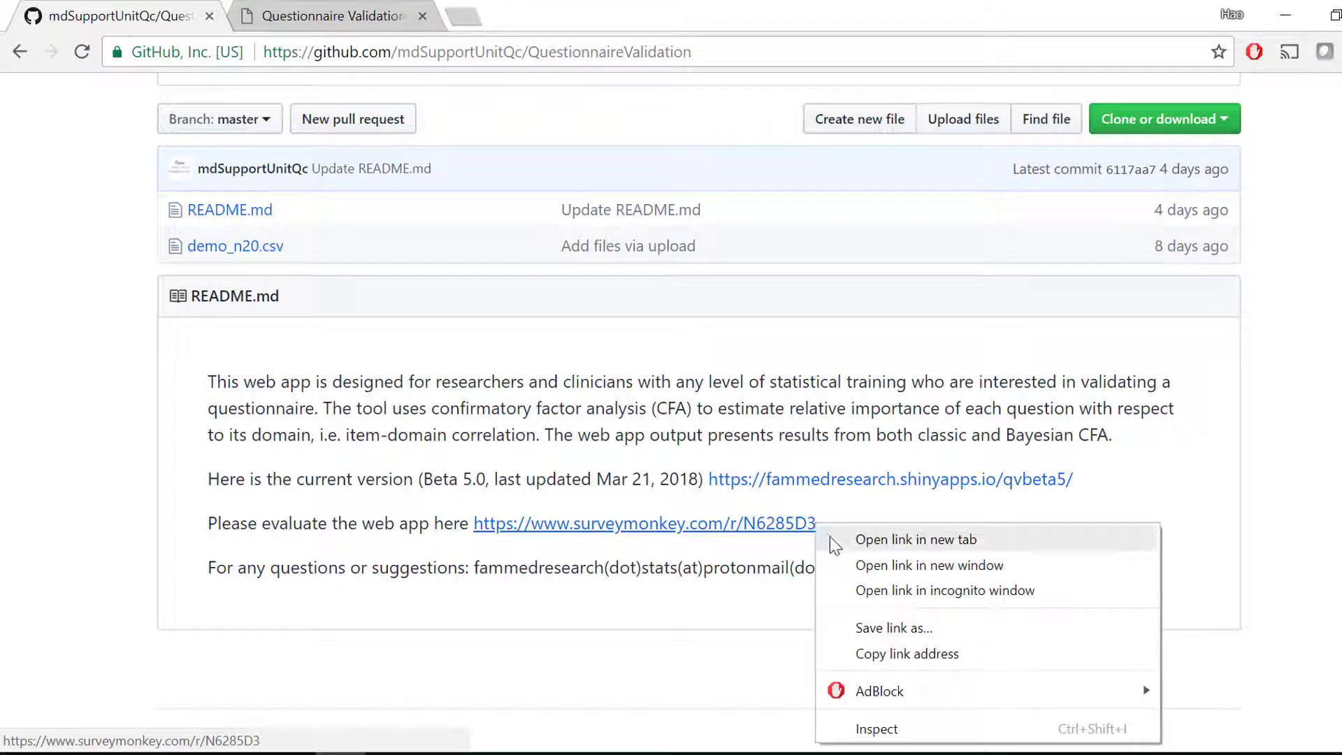
click(829, 539)
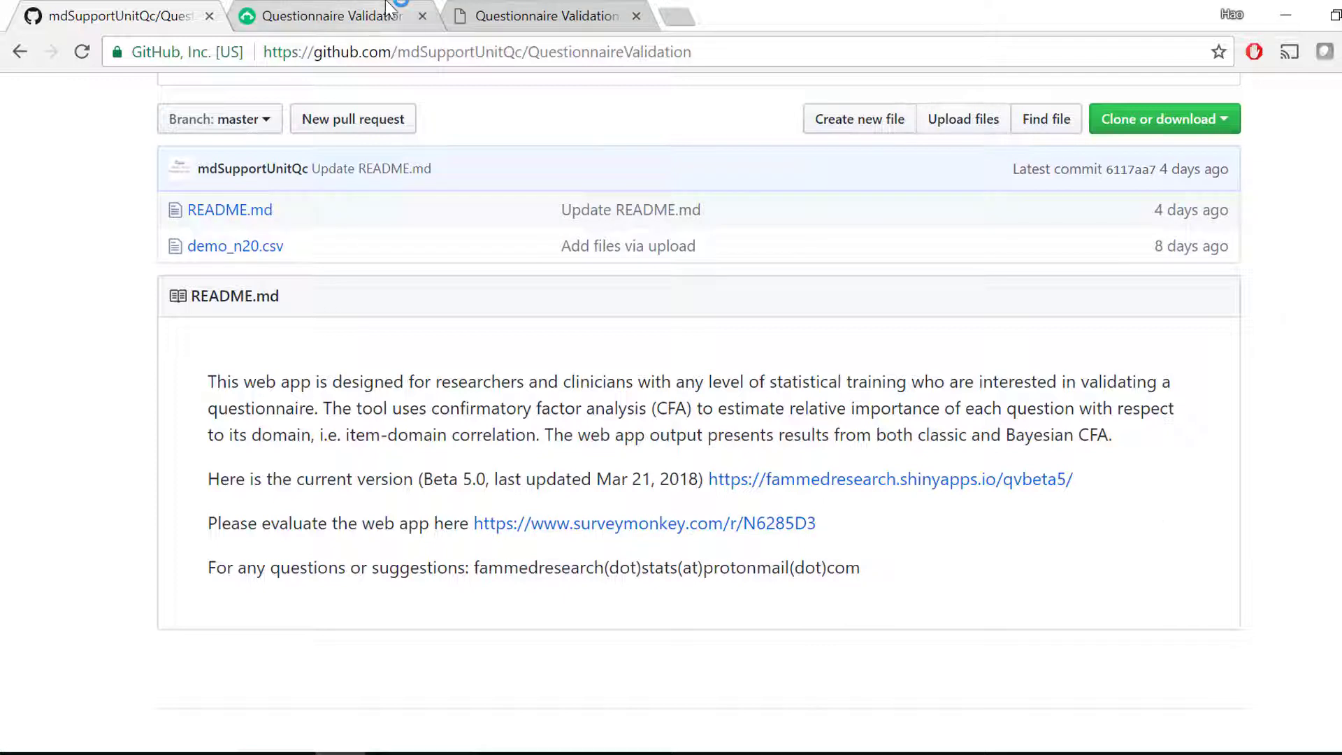